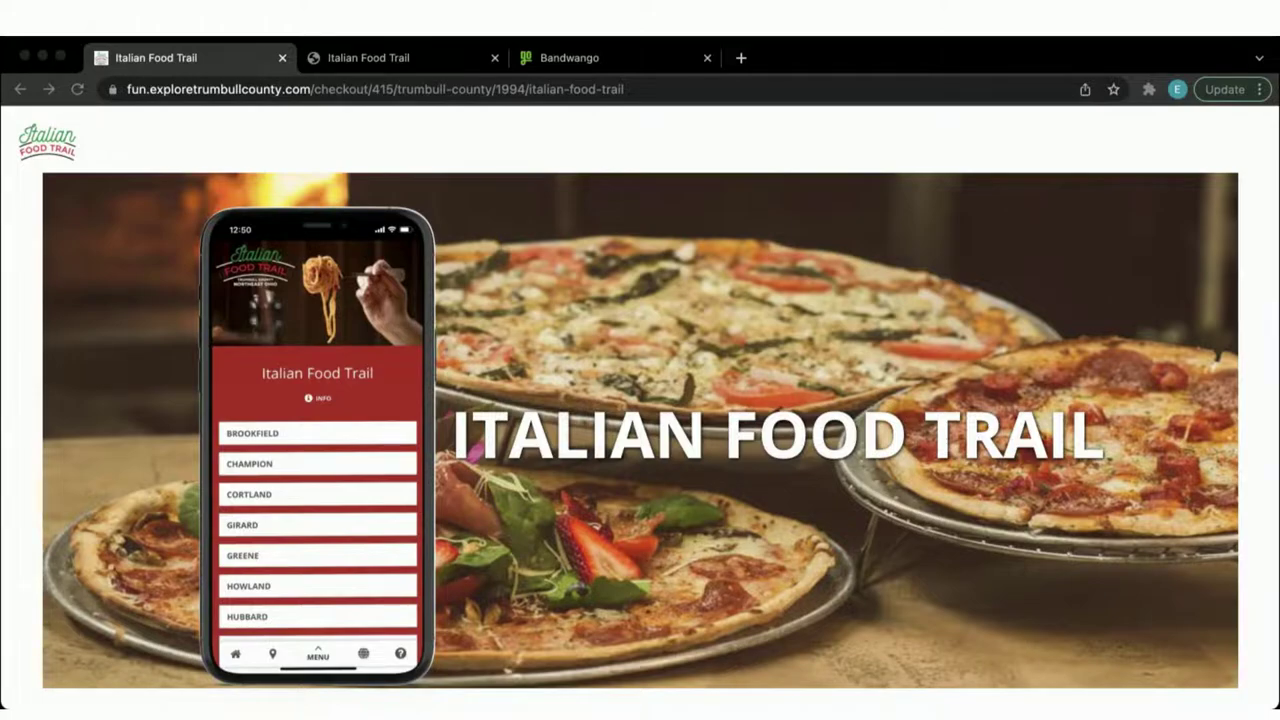
Scroll the hosted Italian Food Trail page past the pass steps and map to the Brookfield and Champion listings.
click(663, 334)
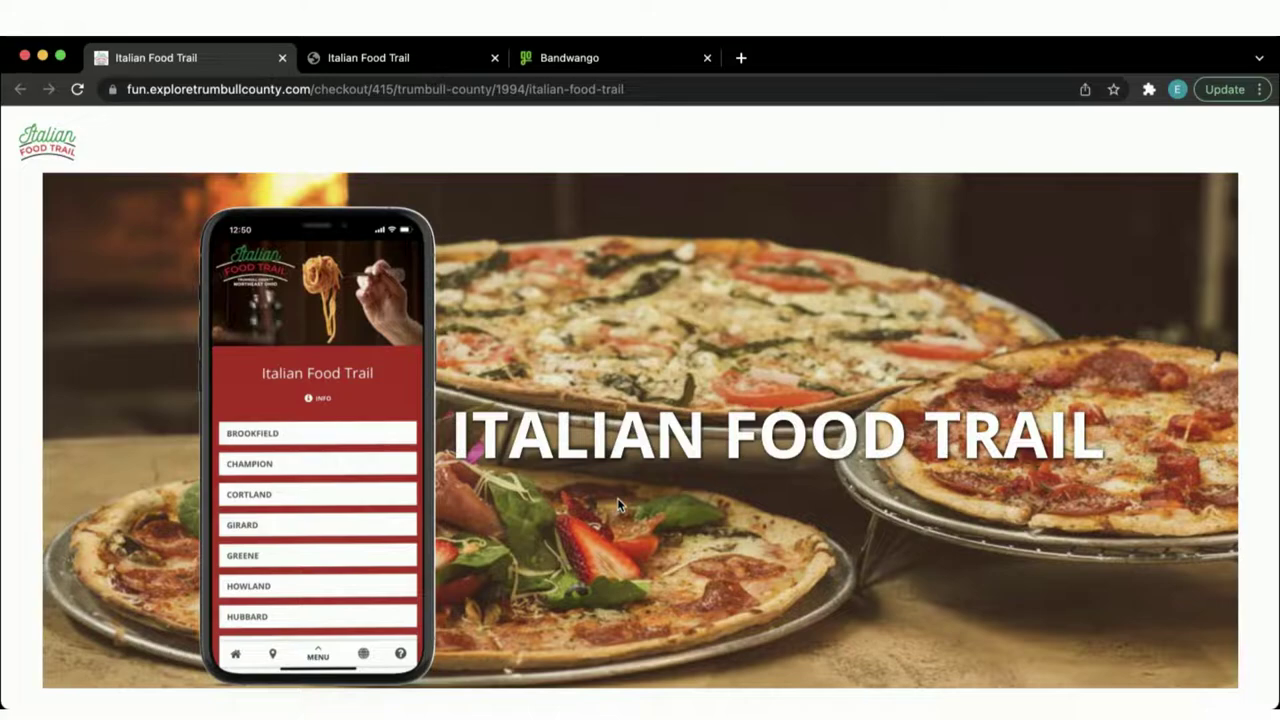
scroll(617, 503, down, 4)
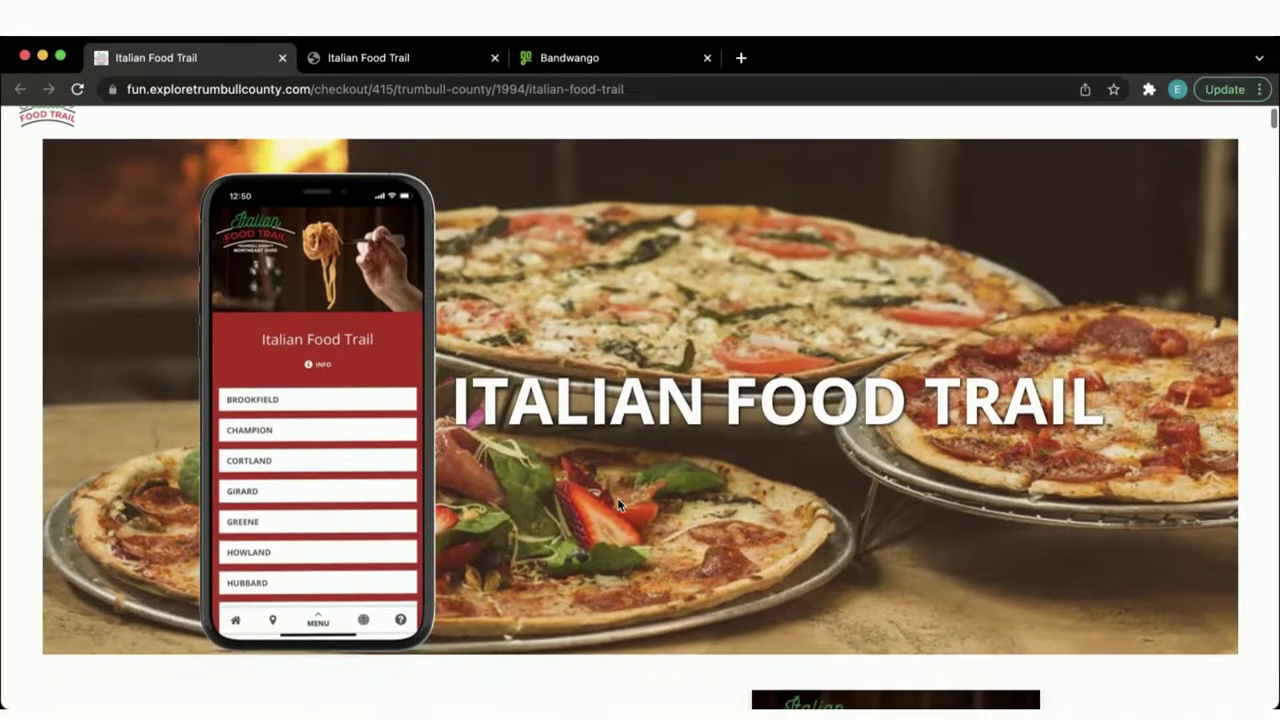
scroll(617, 503, down, 7)
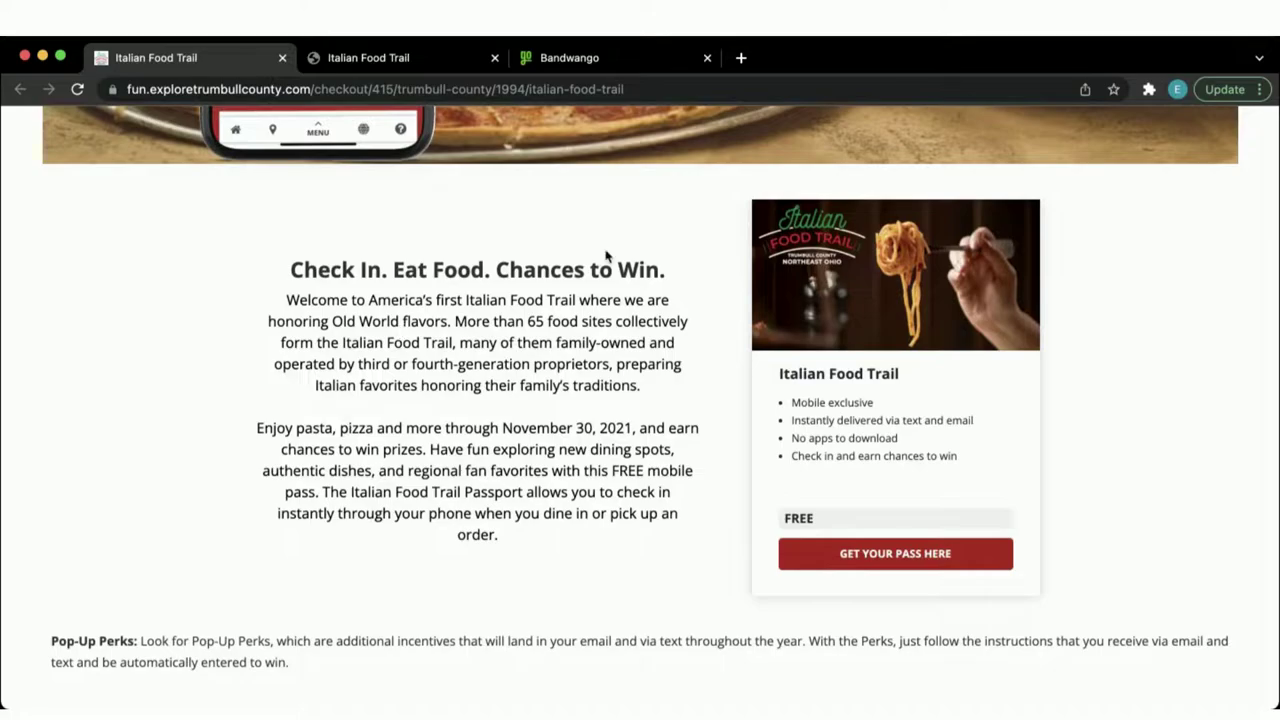
scroll(586, 243, down, 6)
scroll(586, 243, down, 10)
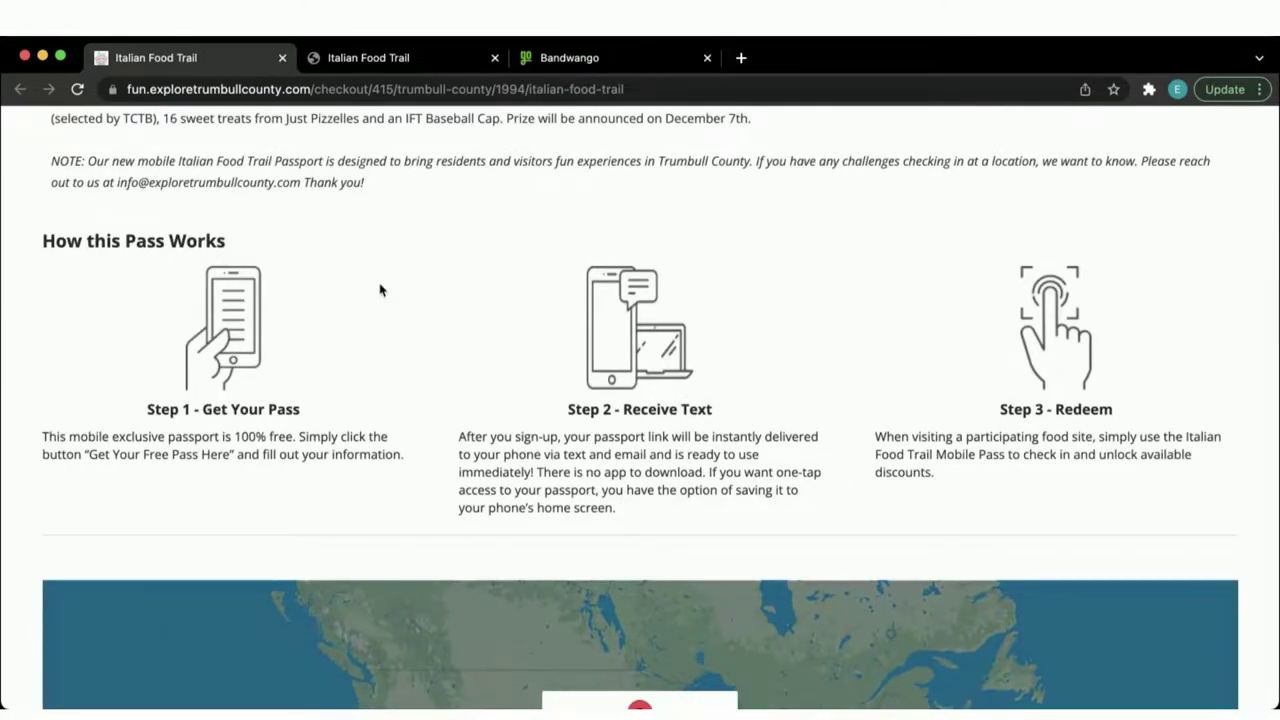
scroll(380, 289, down, 6)
scroll(380, 289, down, 15)
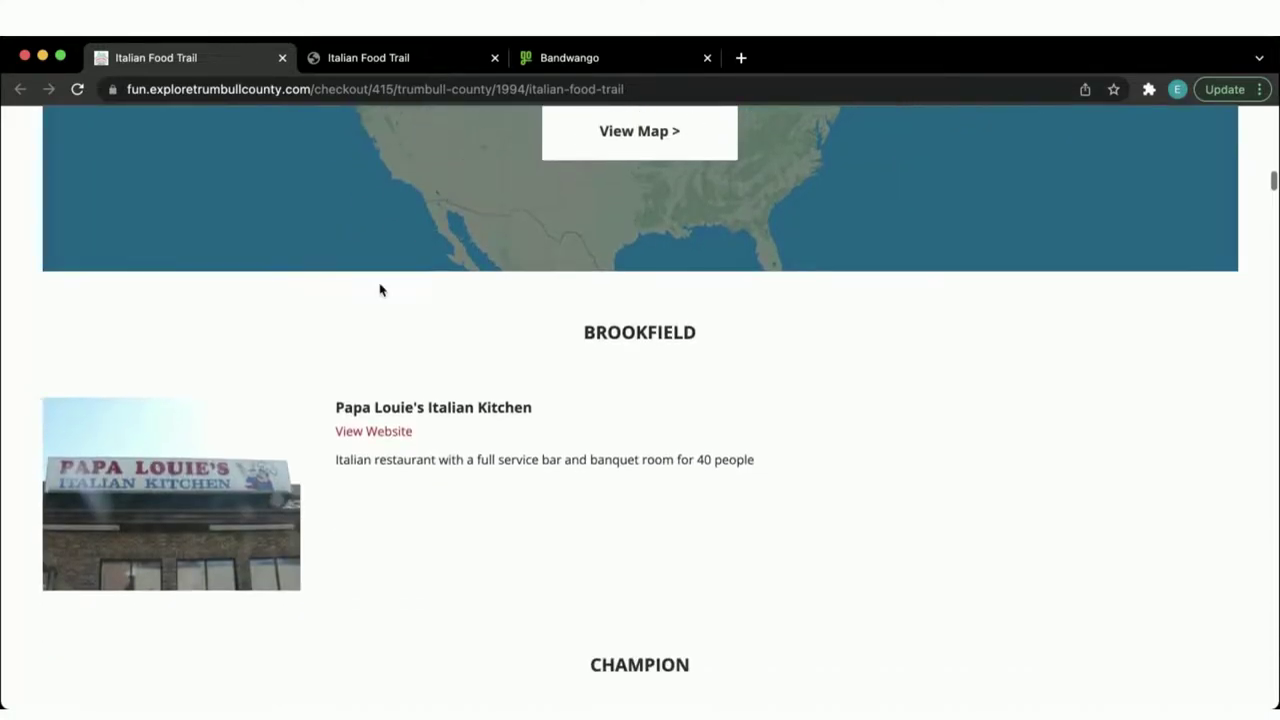
scroll(380, 289, down, 4)
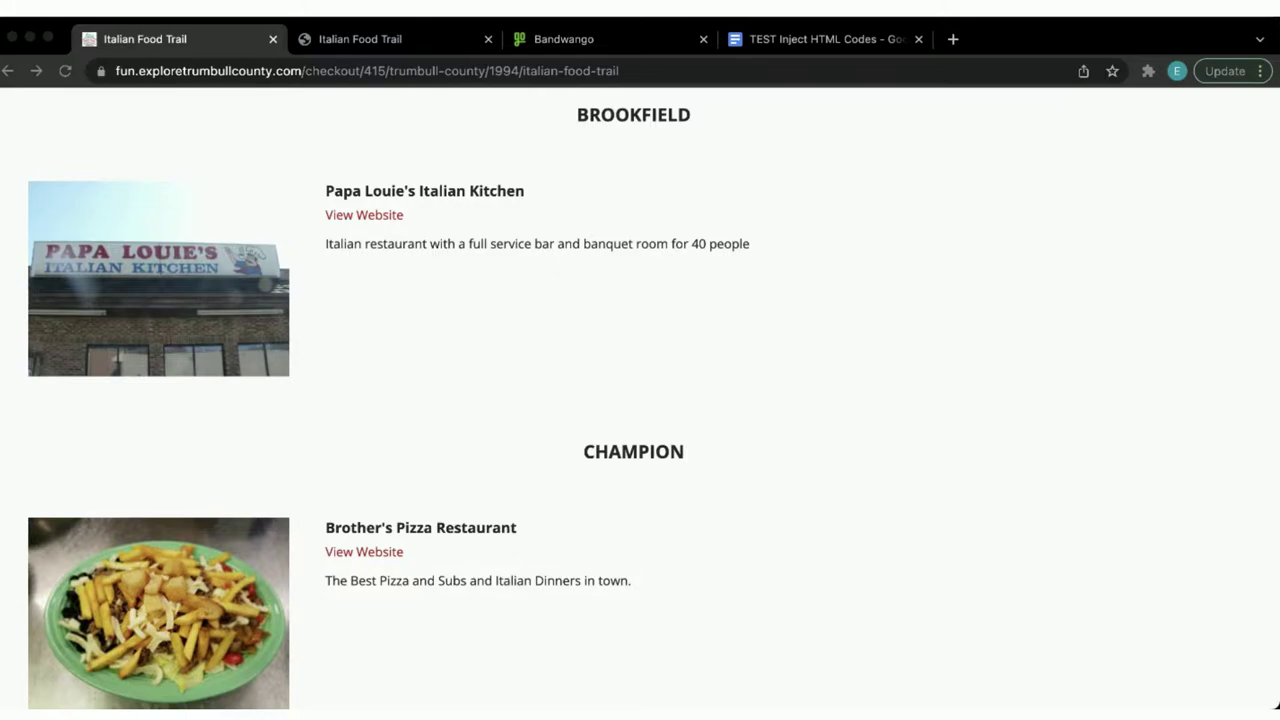
Switch to the TEST Inject HTML Codes document and dismiss the signed-in account notice.
click(322, 285)
click(790, 45)
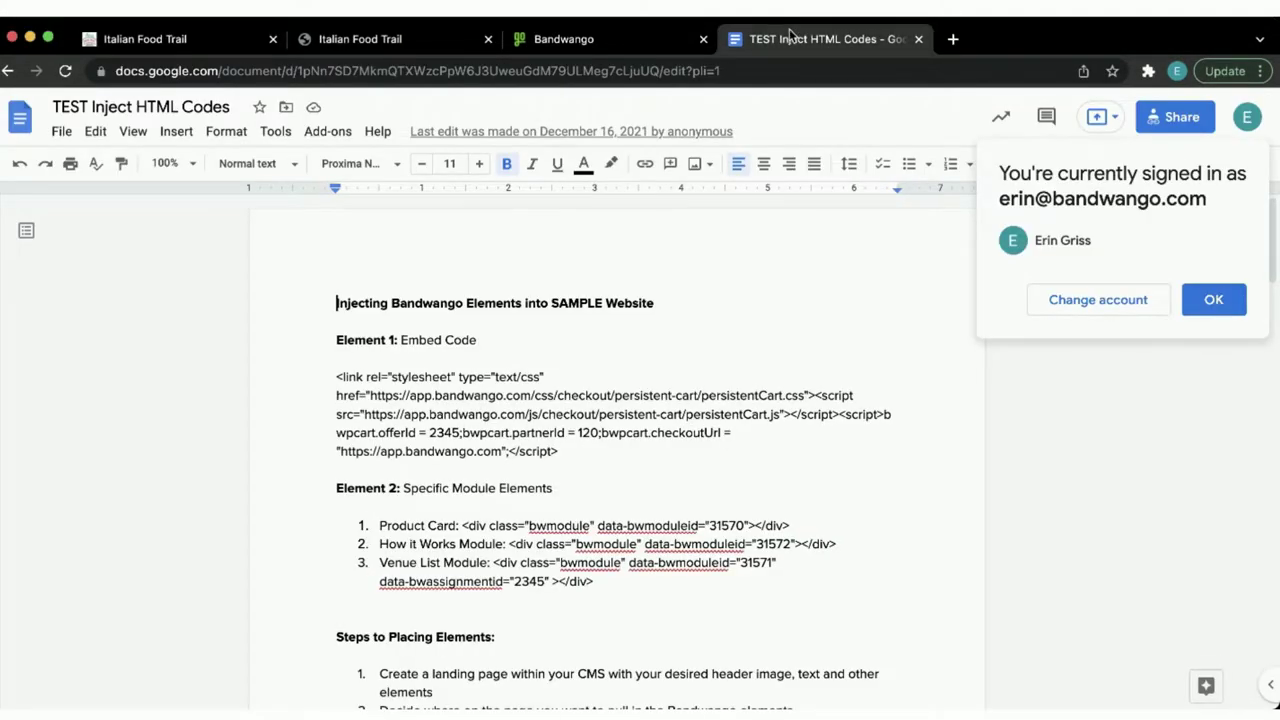
click(1214, 300)
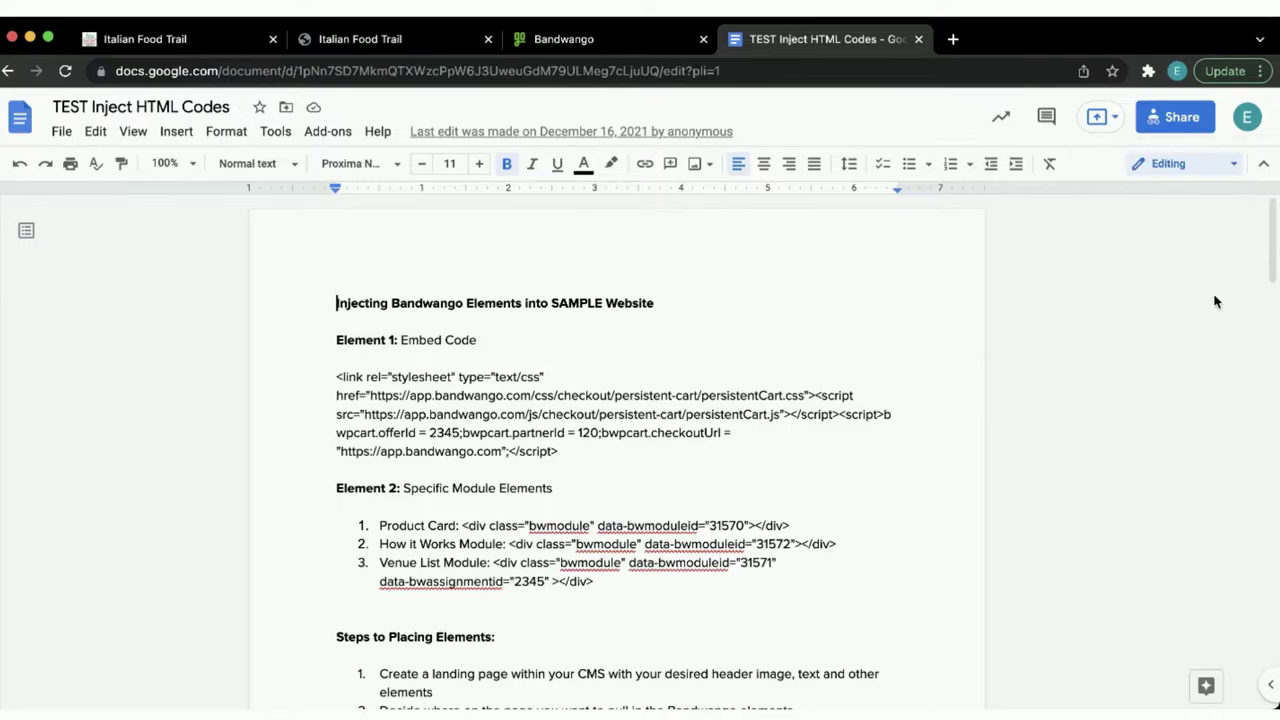
Review the Bandwango embed code and module snippets, including the Product Card code line.
scroll(716, 480, down, 1)
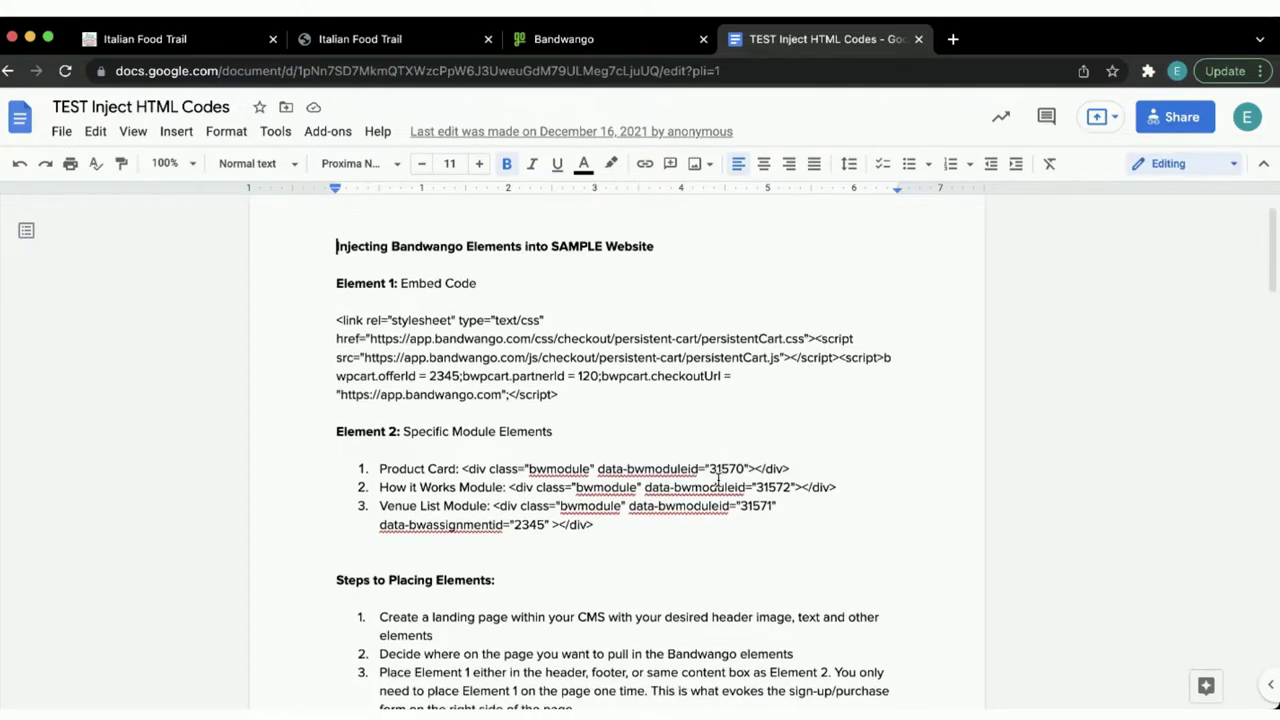
scroll(549, 368, down, 2)
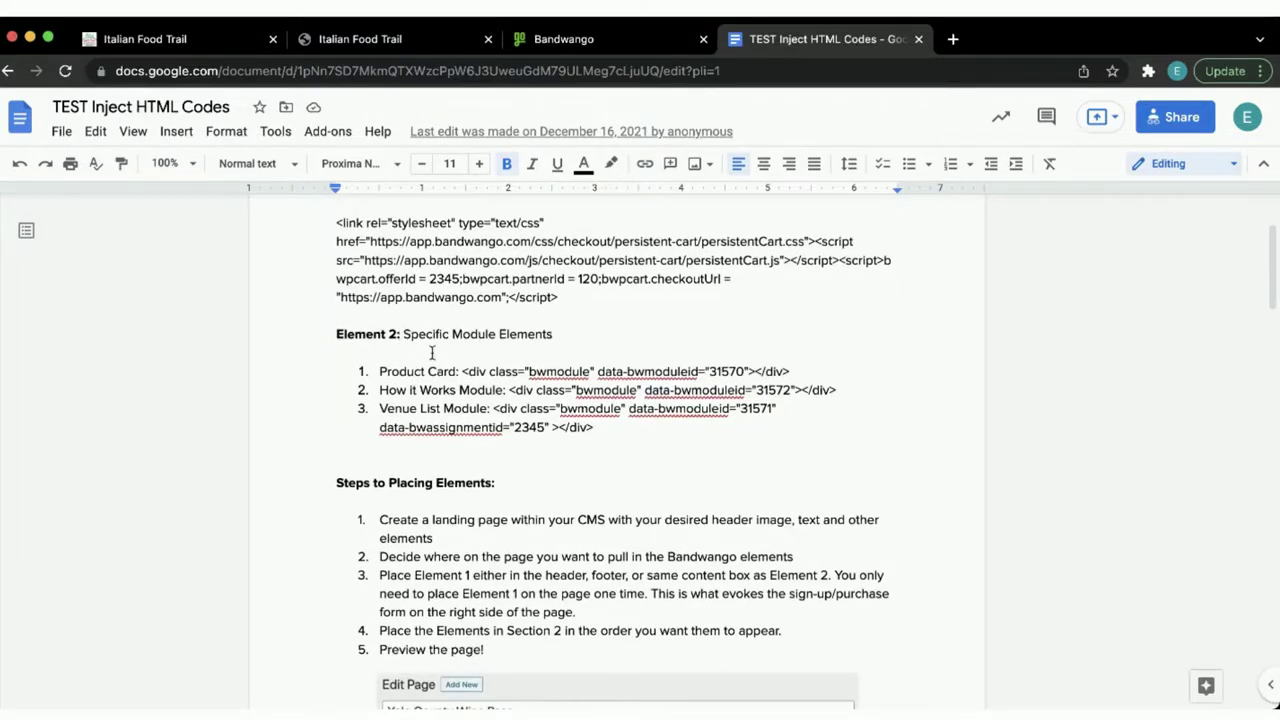
click(377, 371)
click(180, 38)
Scroll the hosted pass page through its free pass card, prize packages and How this Pass Works steps.
scroll(380, 316, up, 15)
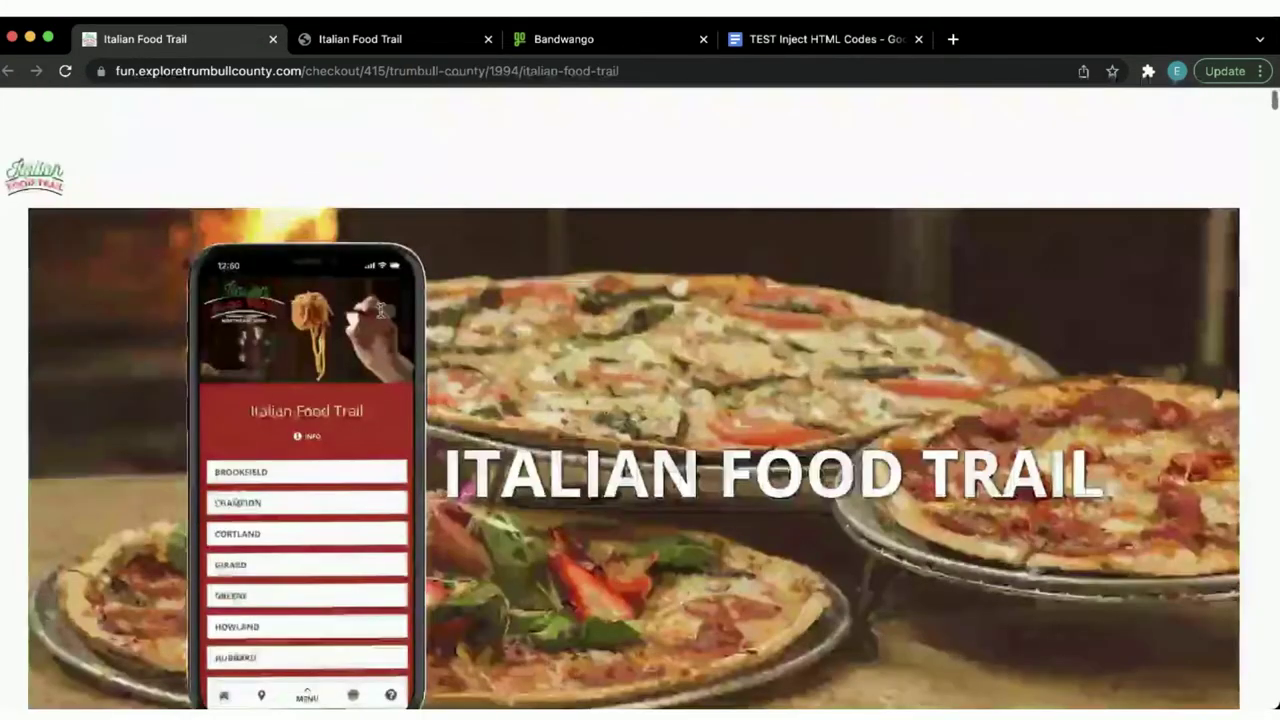
scroll(380, 310, down, 10)
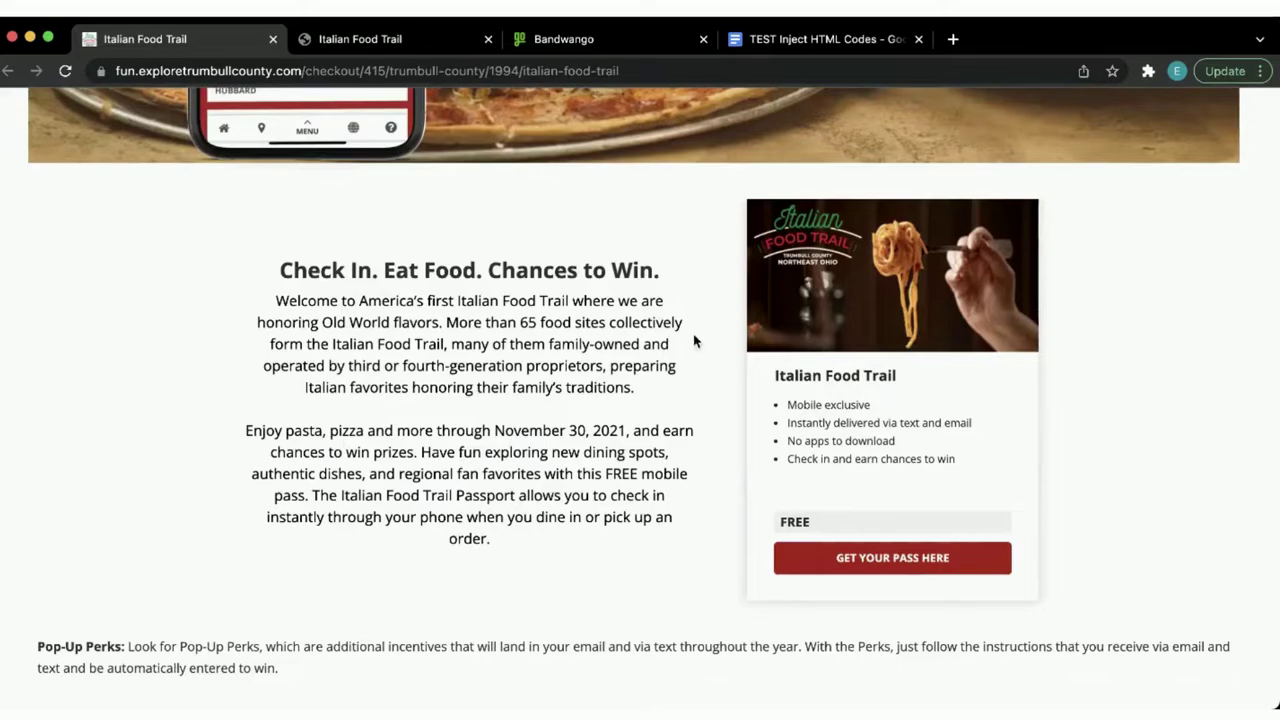
scroll(694, 341, down, 8)
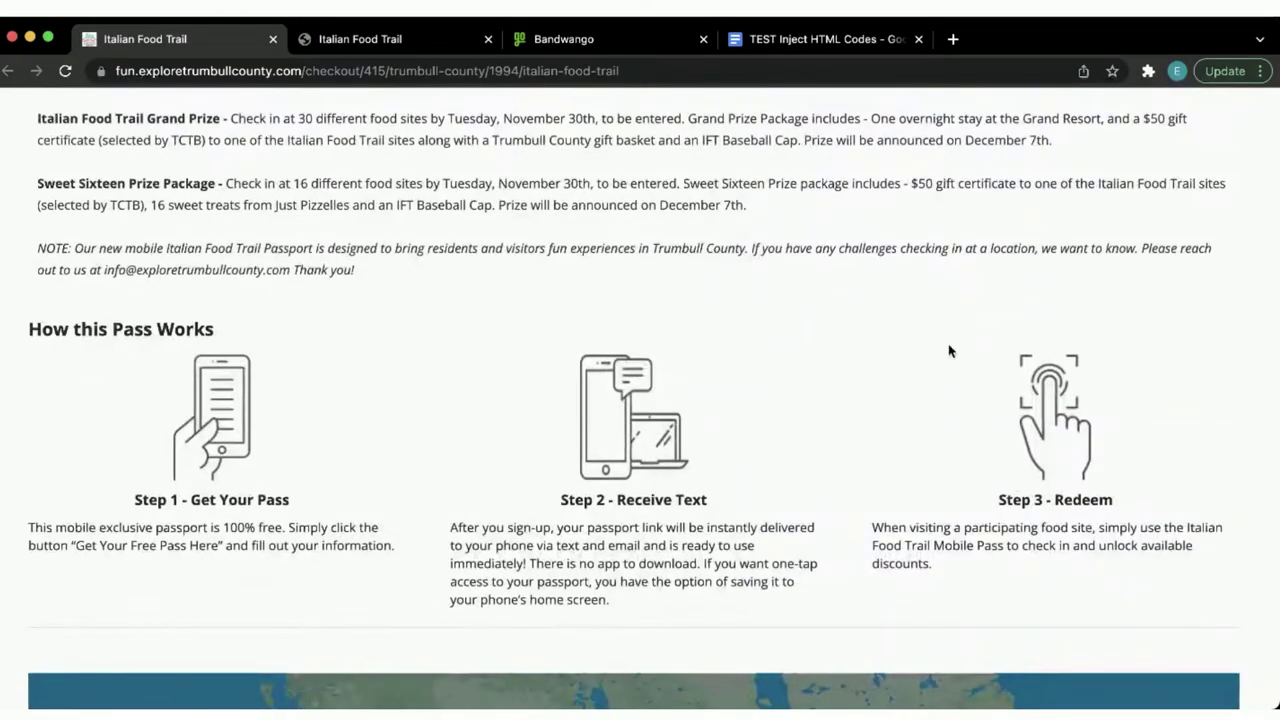
scroll(797, 355, down, 10)
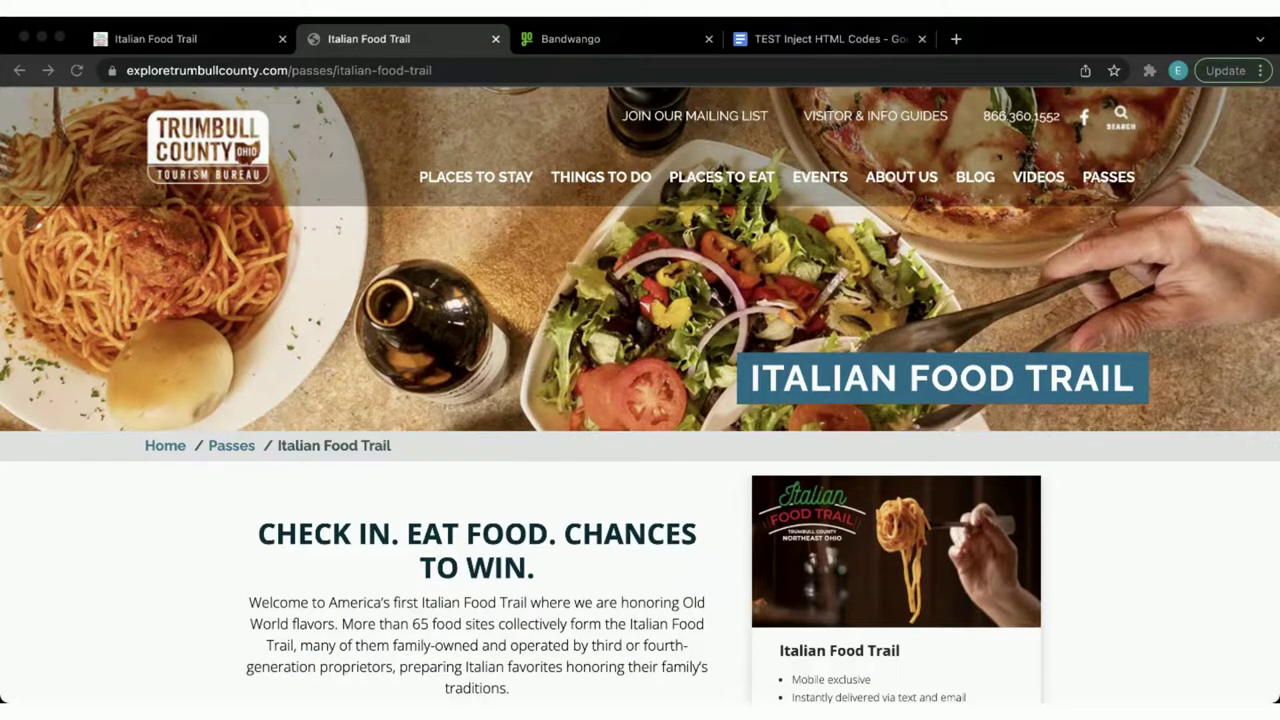
Scroll down through the Trumbull County site's Italian Food Trail page and its embedded pass content.
click(743, 300)
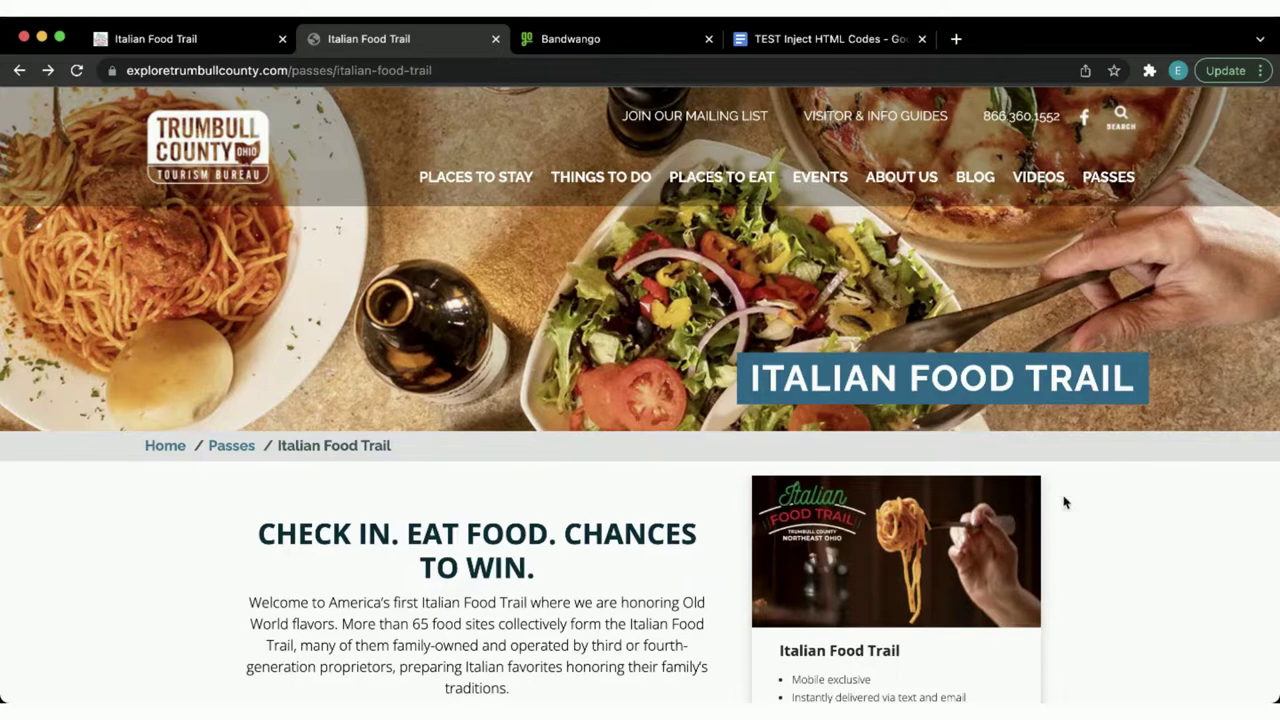
scroll(1064, 502, down, 5)
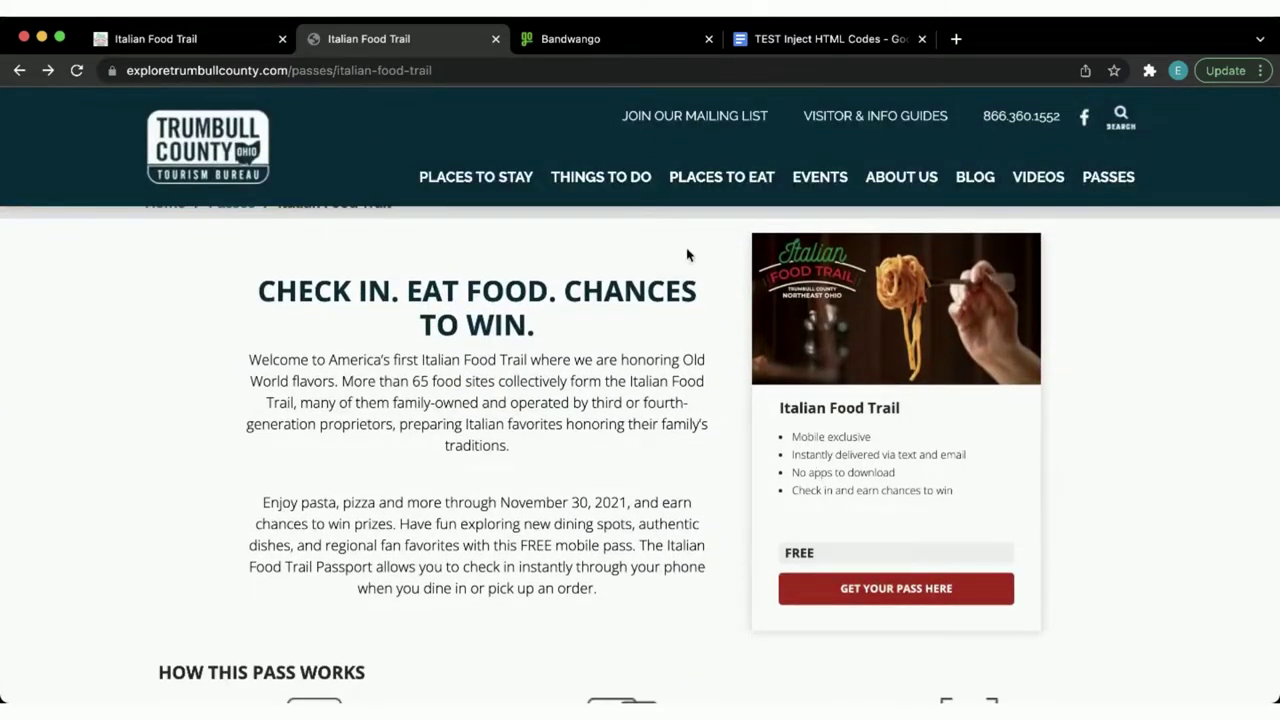
scroll(459, 520, down, 2)
scroll(459, 520, down, 8)
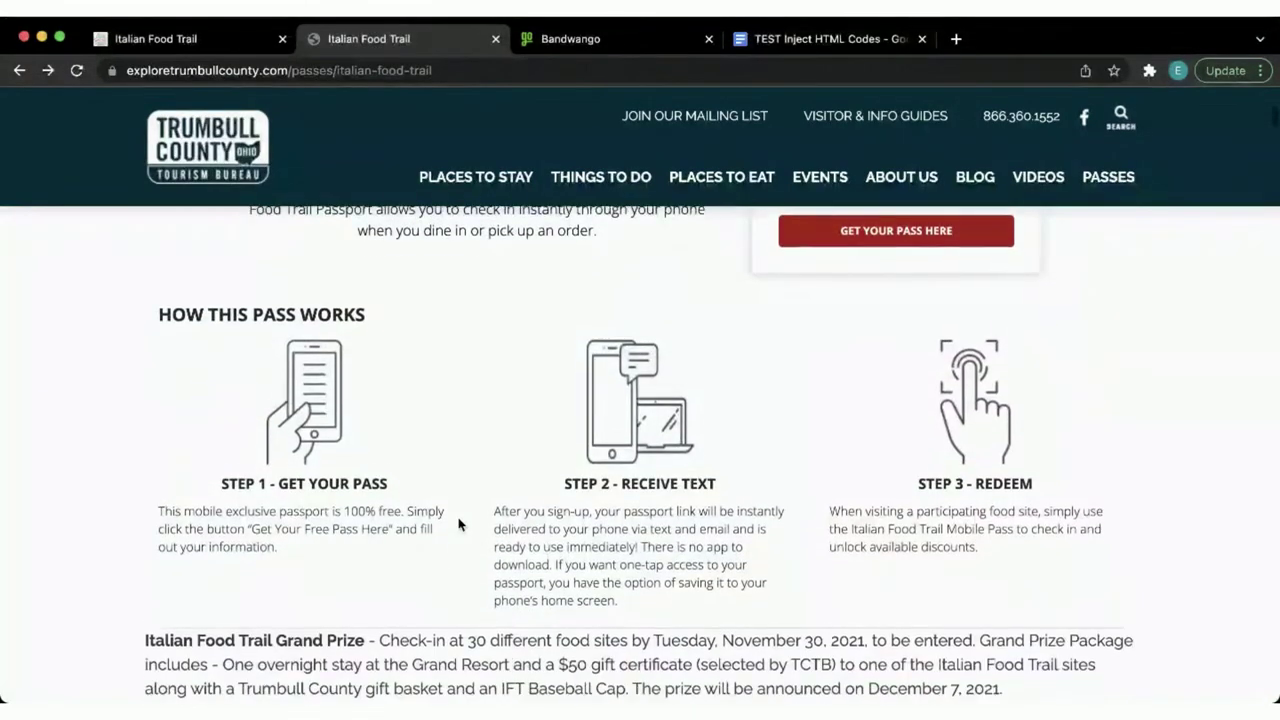
scroll(459, 524, down, 10)
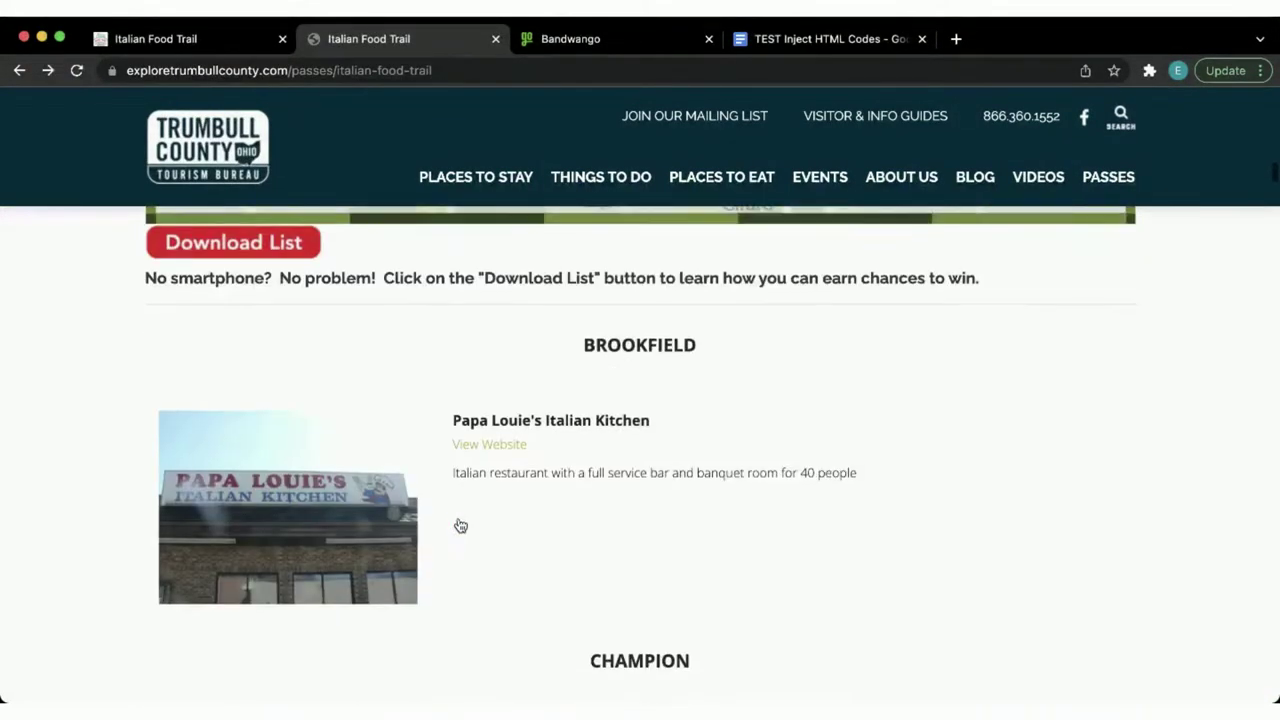
scroll(592, 381, down, 9)
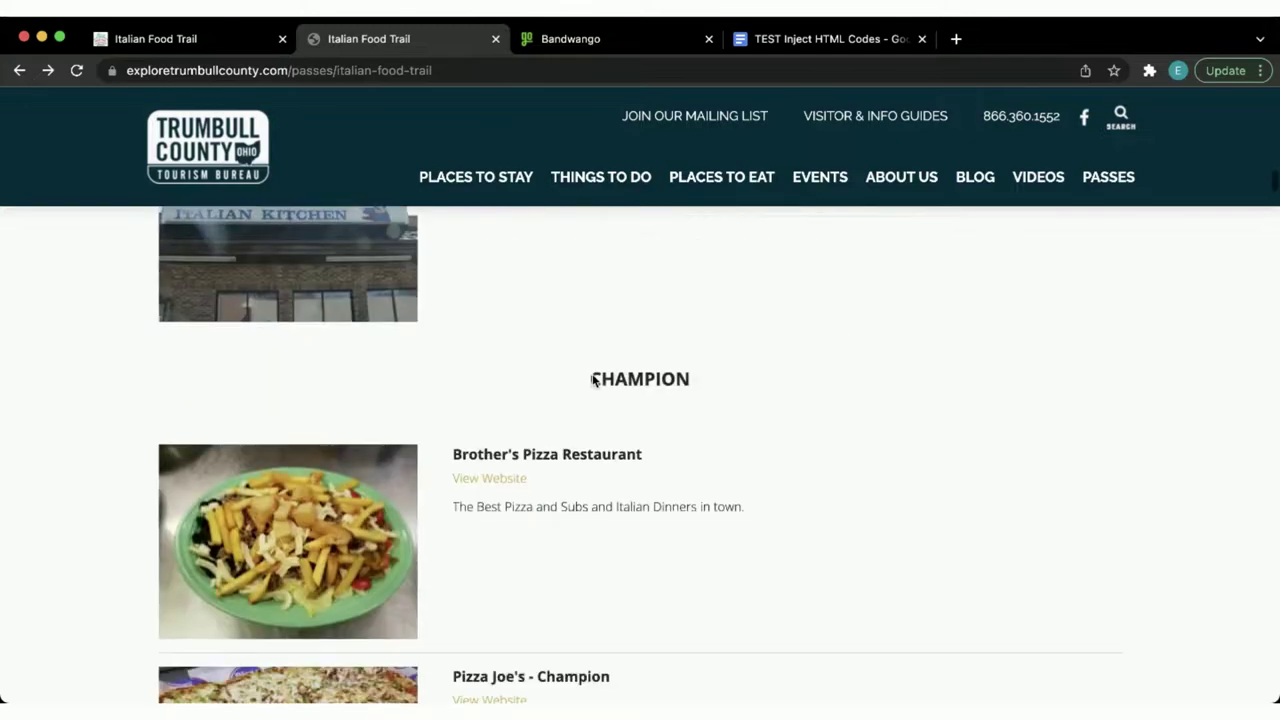
Return to the top of the page, showing the hero banner, intro, free pass card and navigation menus.
scroll(592, 381, up, 20)
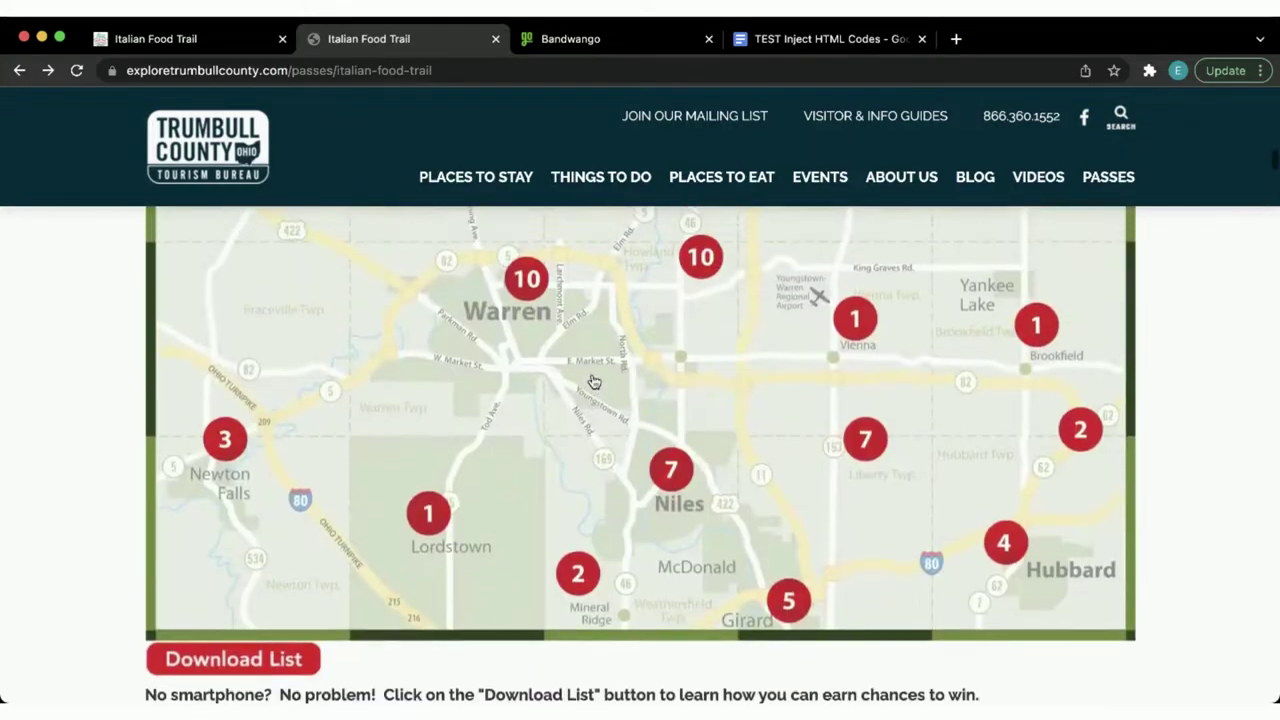
scroll(594, 382, up, 5)
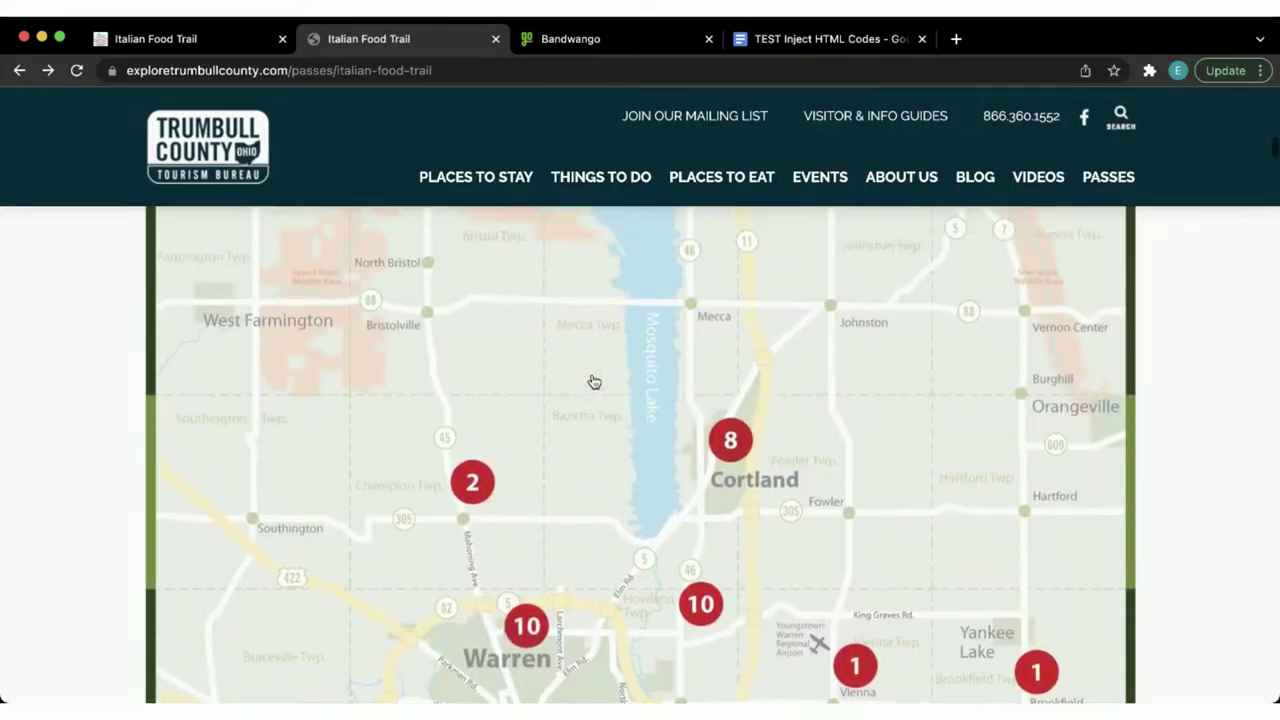
scroll(594, 382, up, 10)
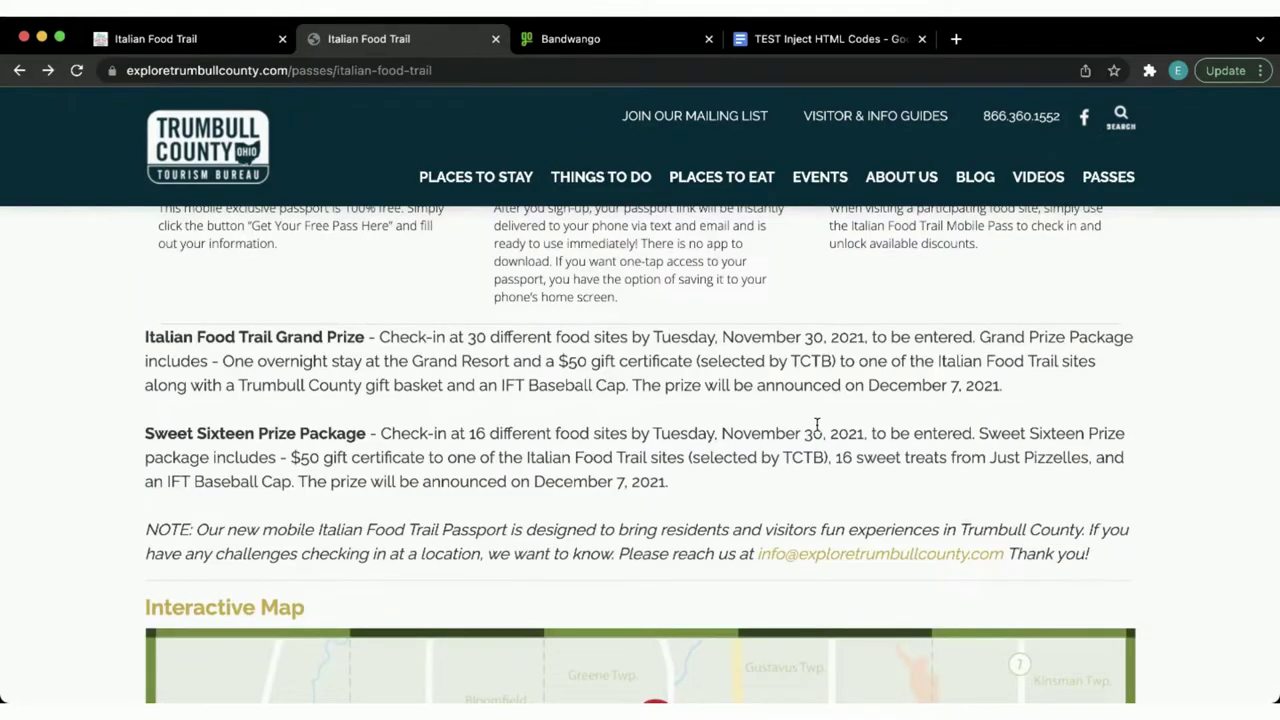
scroll(817, 425, up, 2)
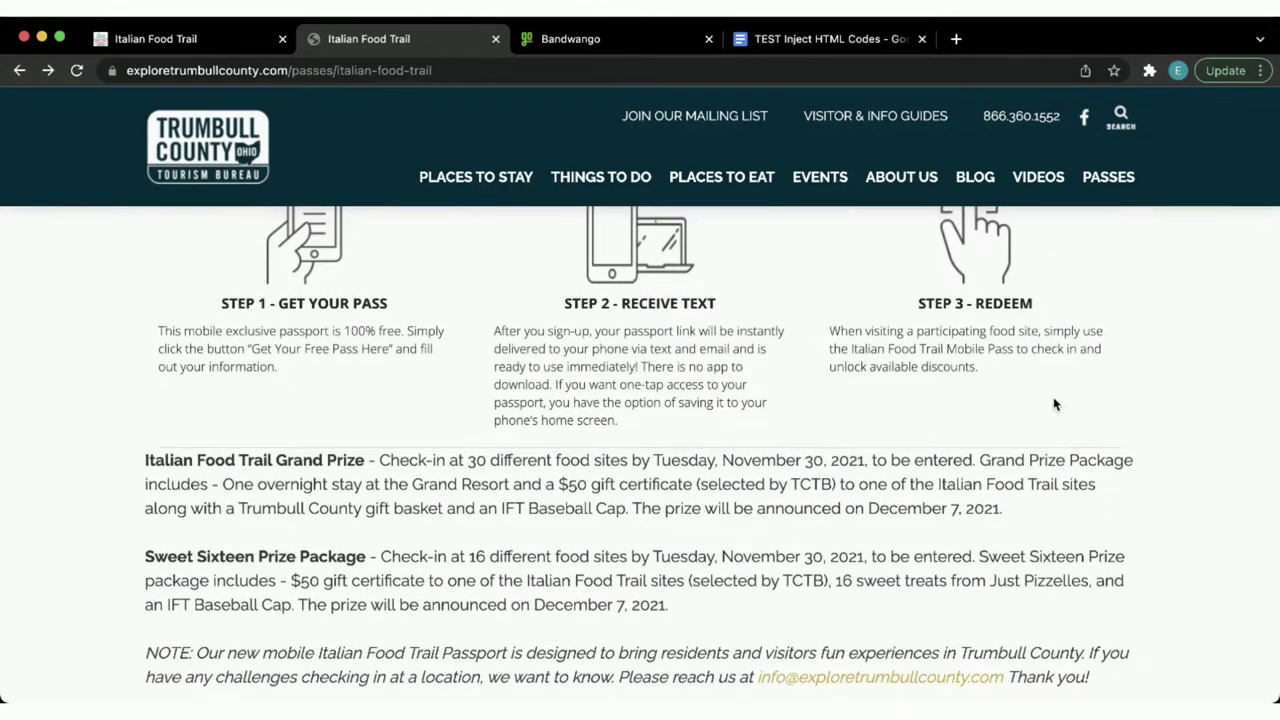
scroll(1144, 387, up, 6)
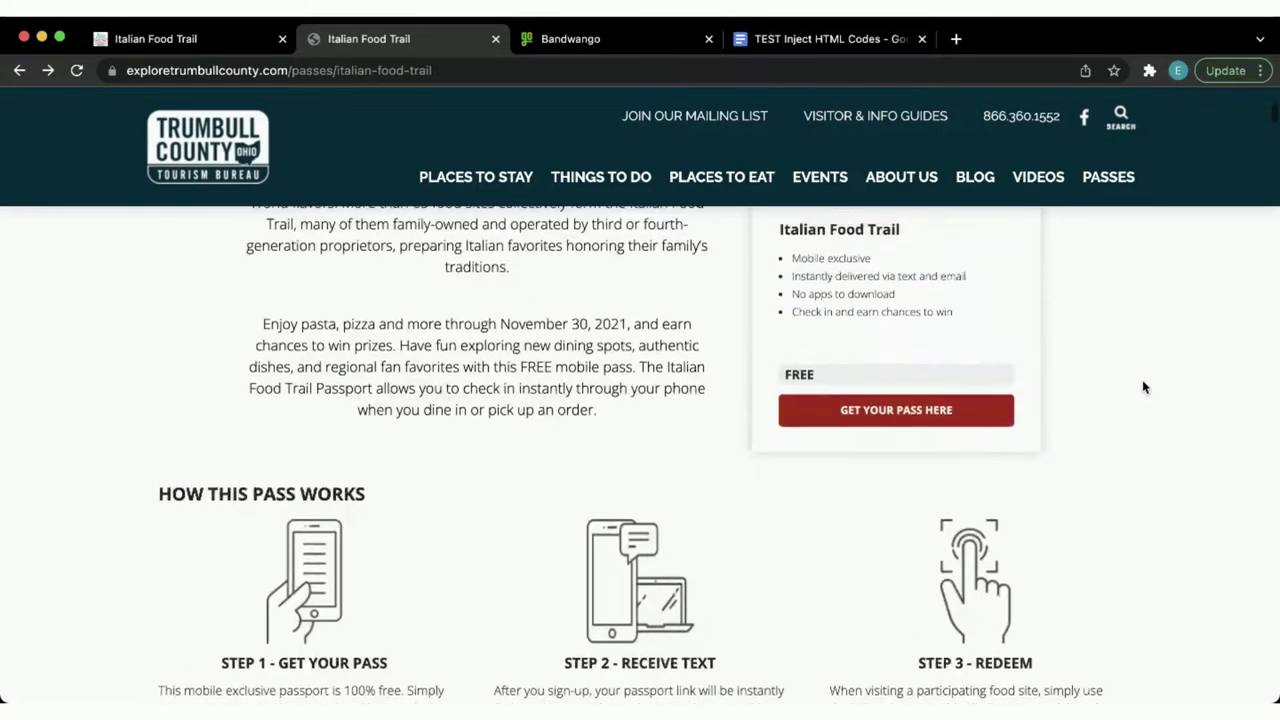
scroll(1144, 387, up, 3)
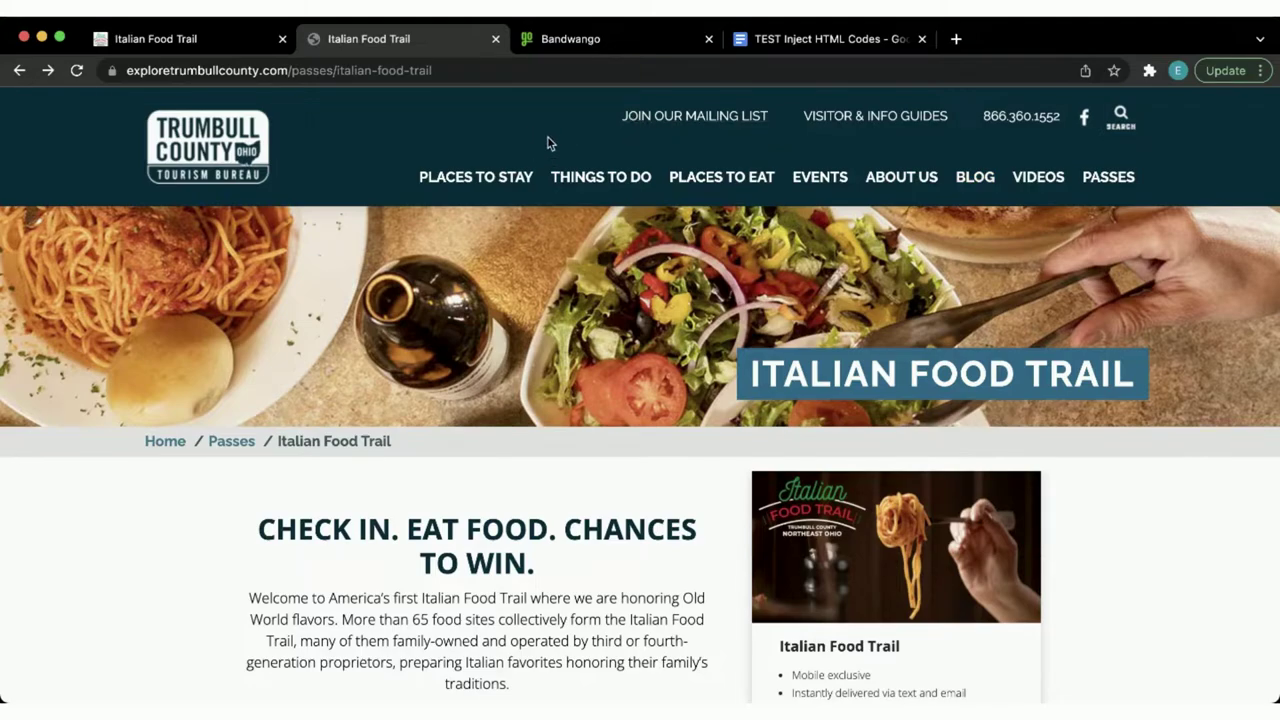
mouse_move(620, 178)
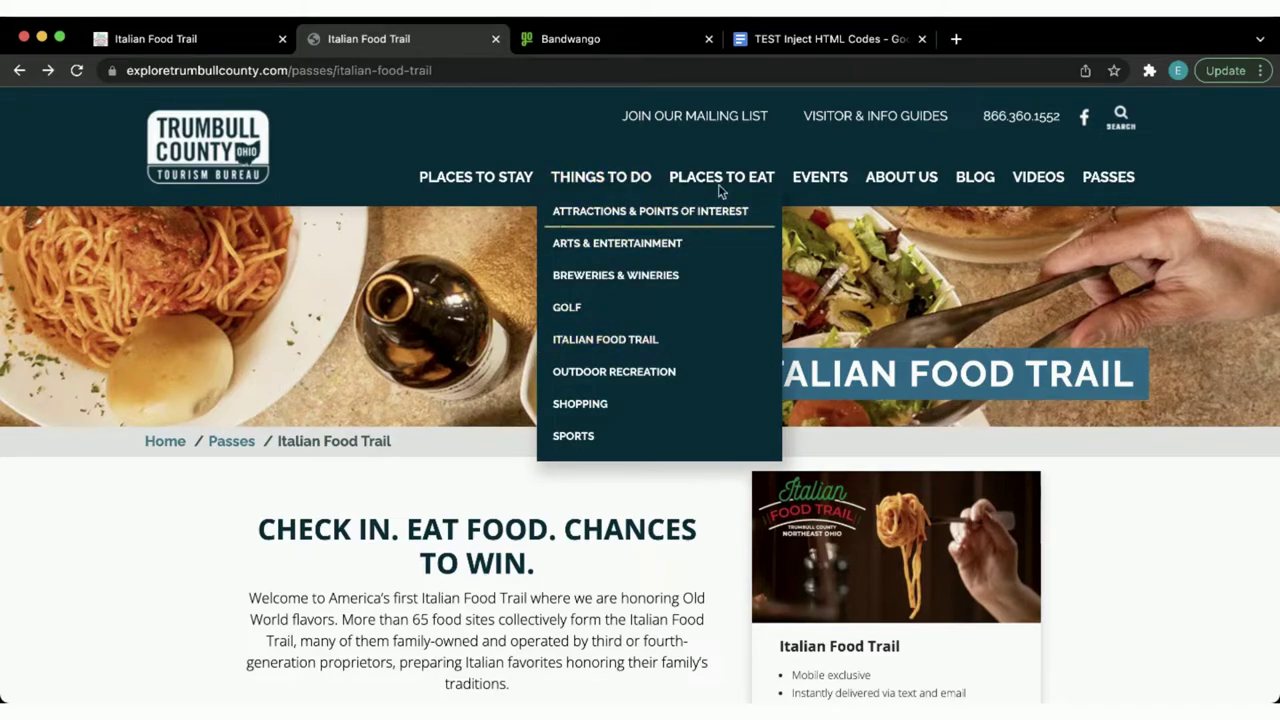
mouse_move(730, 180)
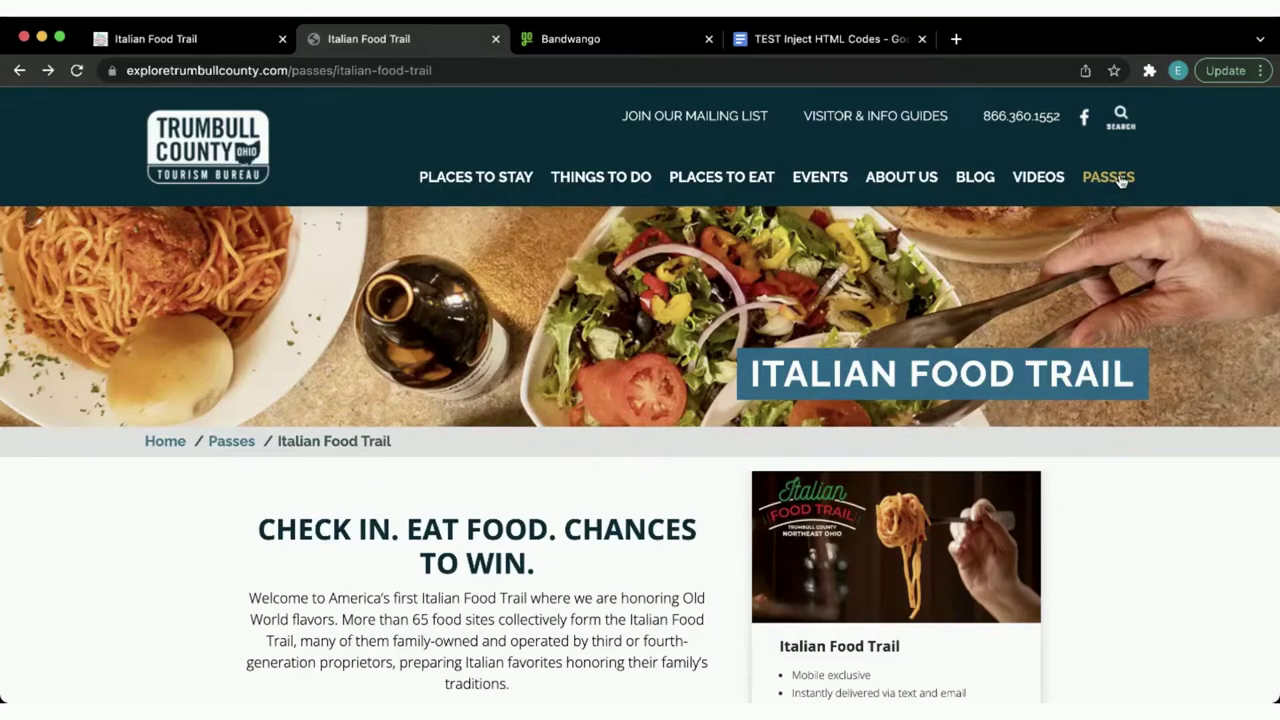
Go to the Trumbull County Passes overview and open the Italian Food Trail pass page.
click(1108, 177)
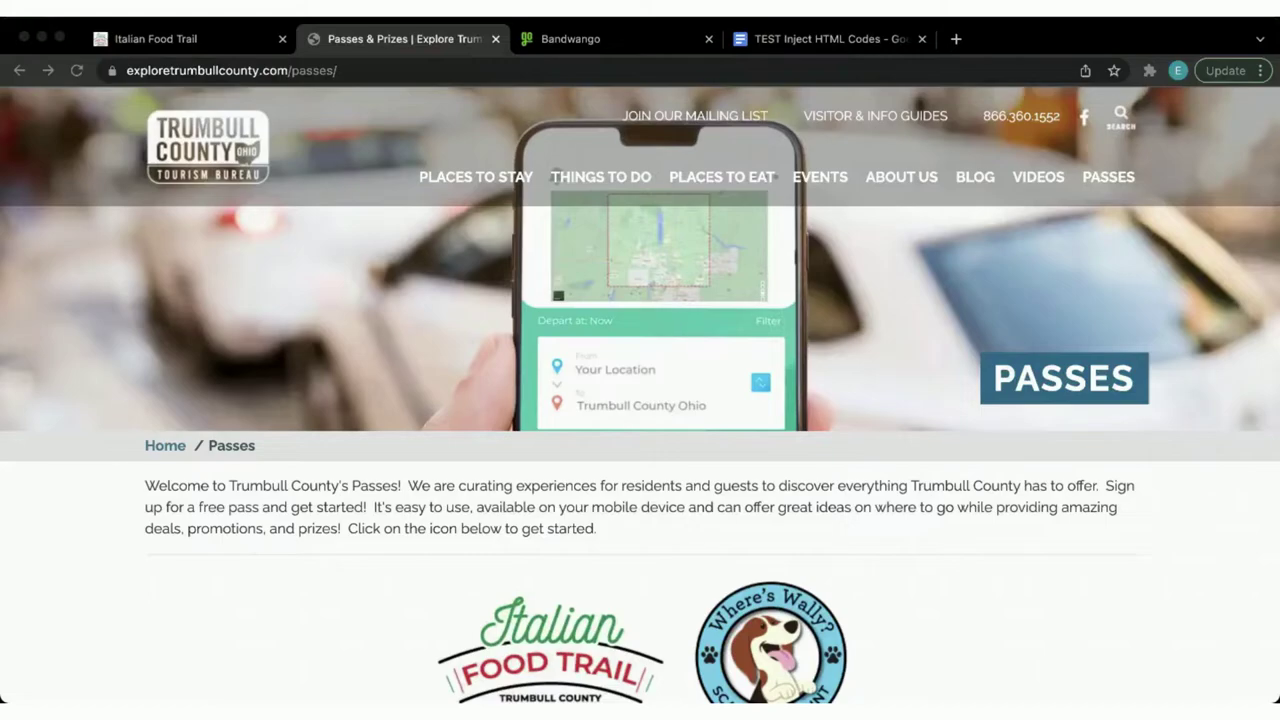
click(391, 114)
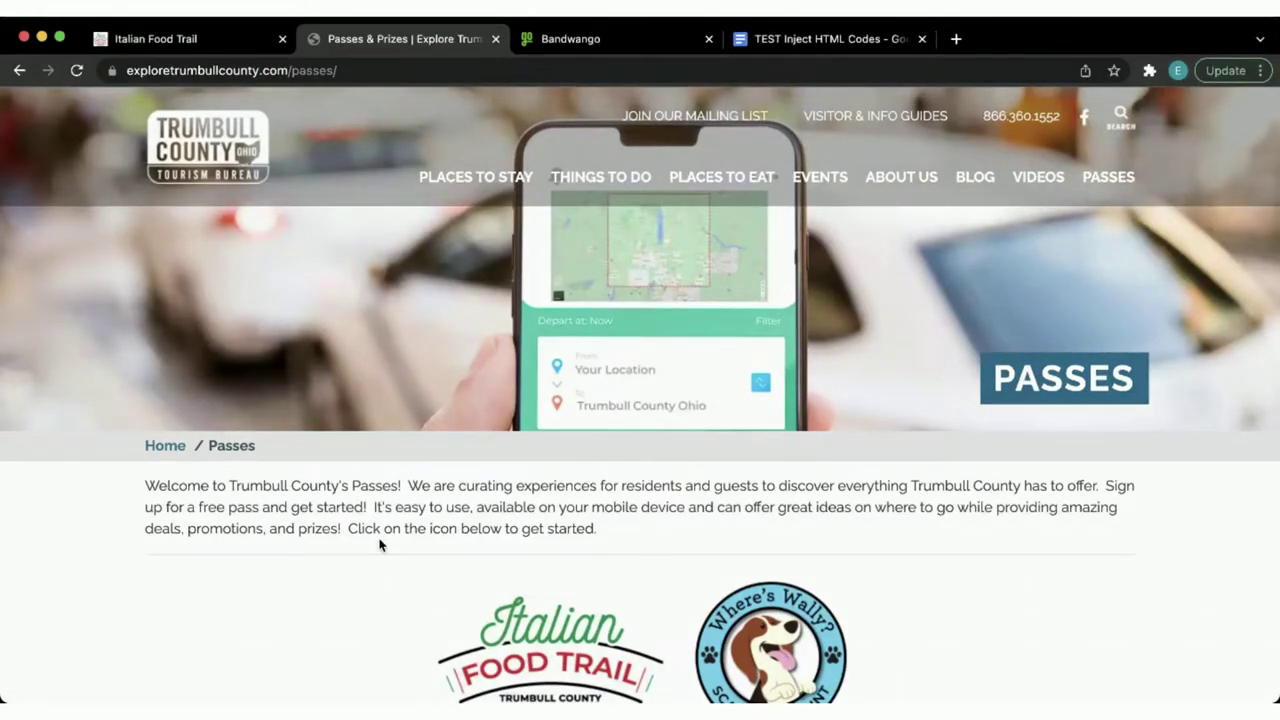
scroll(425, 478, down, 3)
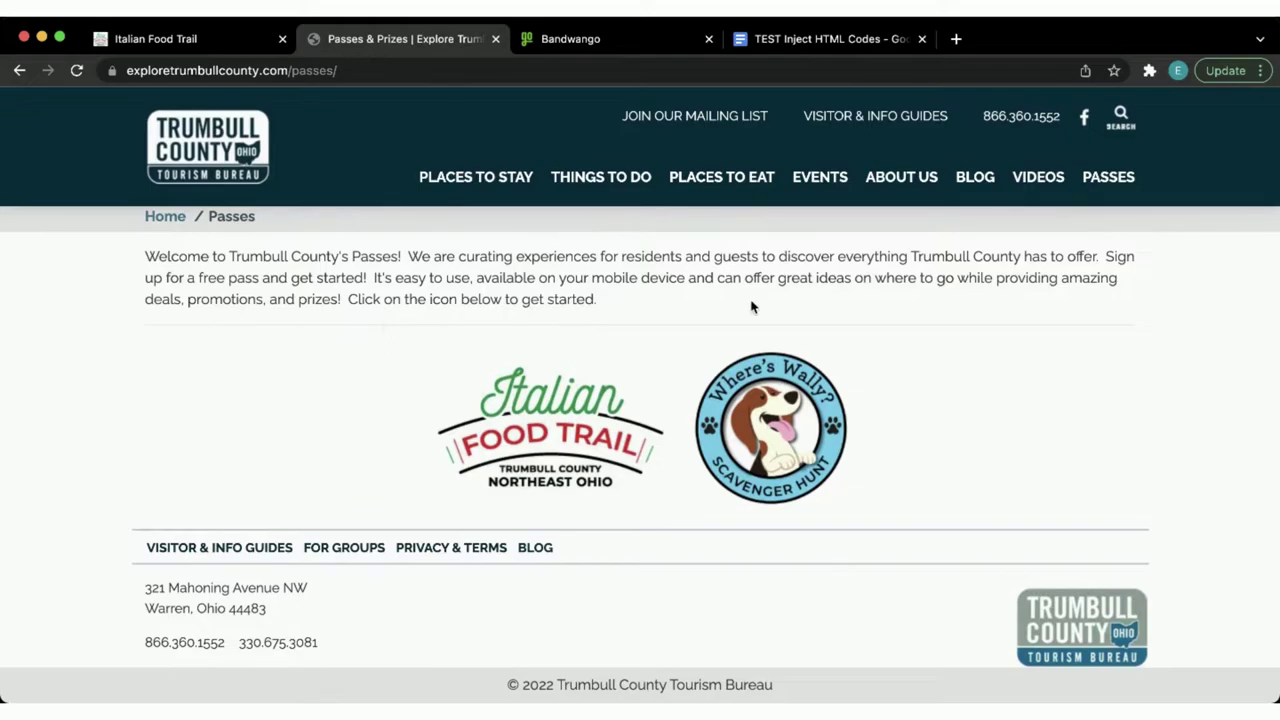
click(547, 422)
Open the Where's Wally pass page and scroll through its Sign Up Now card and steps.
mouse_move(410, 170)
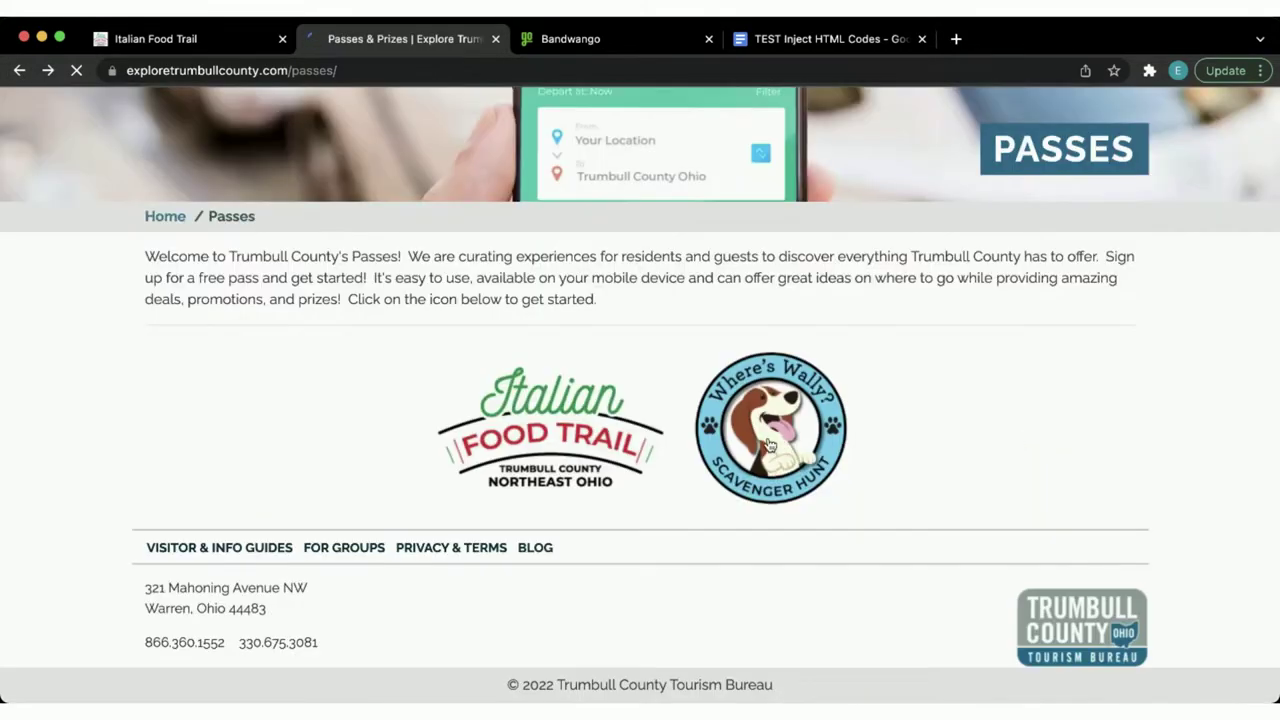
click(769, 446)
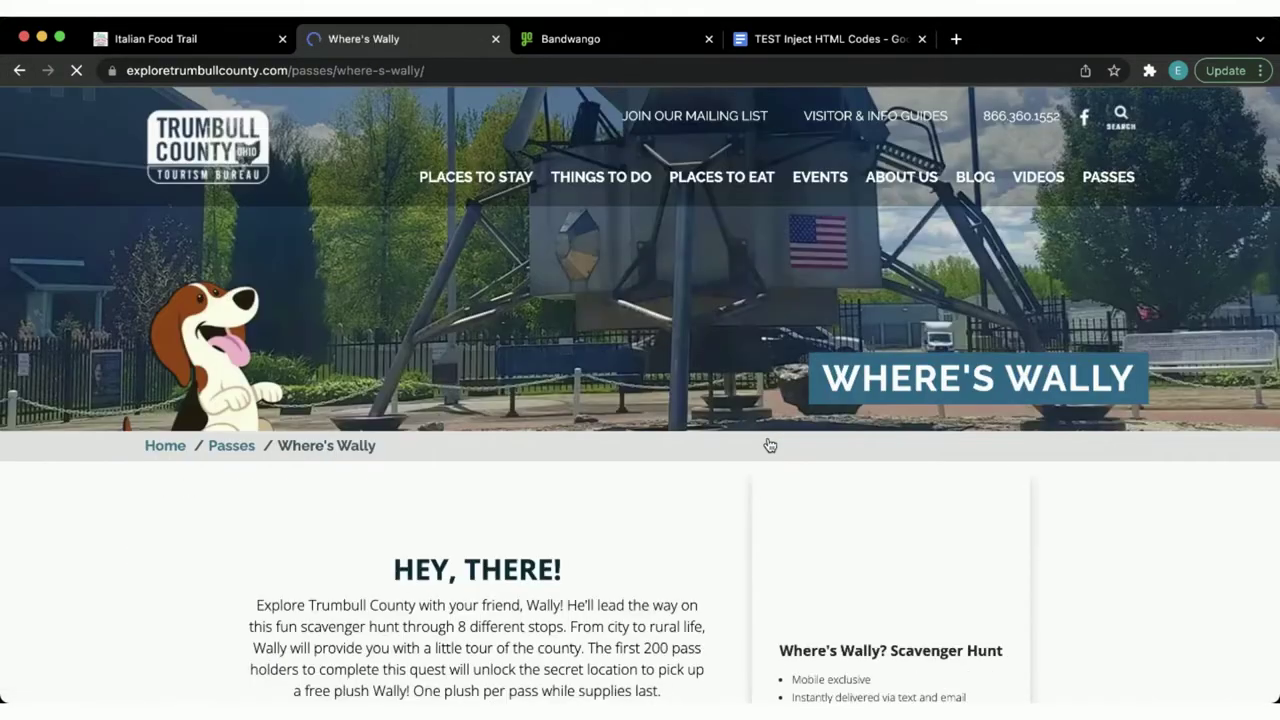
scroll(769, 446, down, 3)
scroll(486, 586, up, 1)
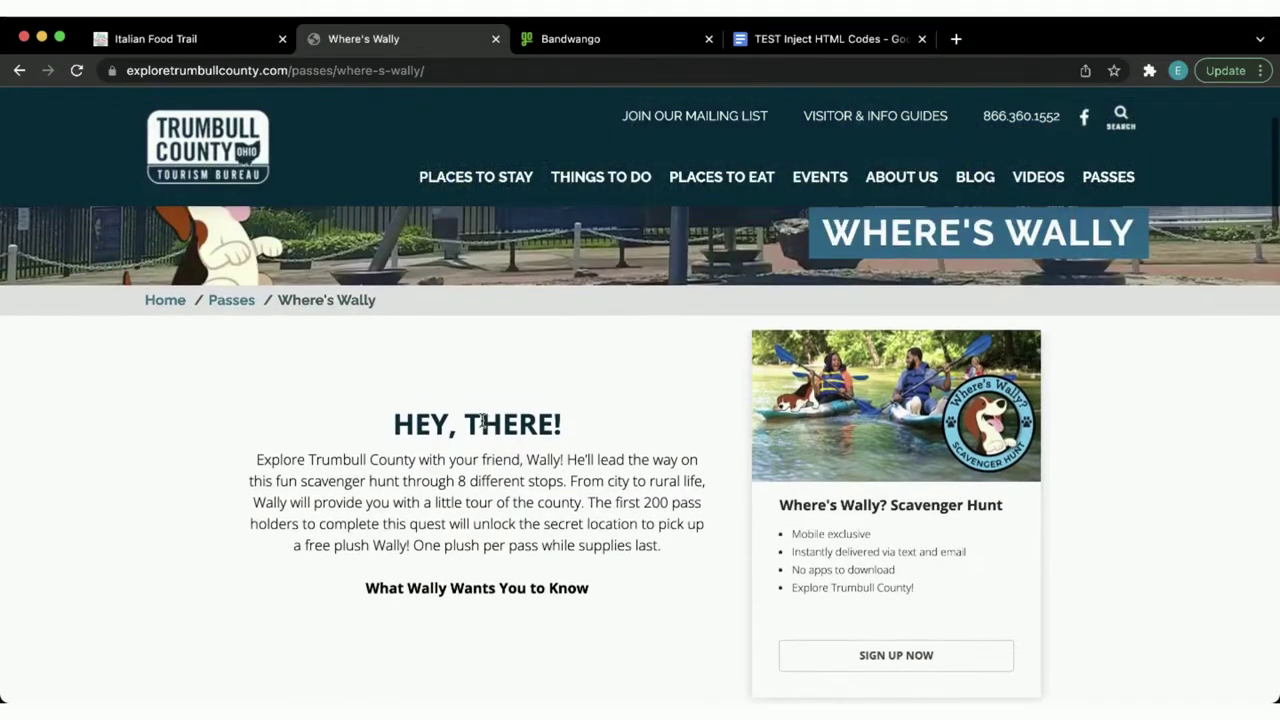
scroll(783, 375, down, 3)
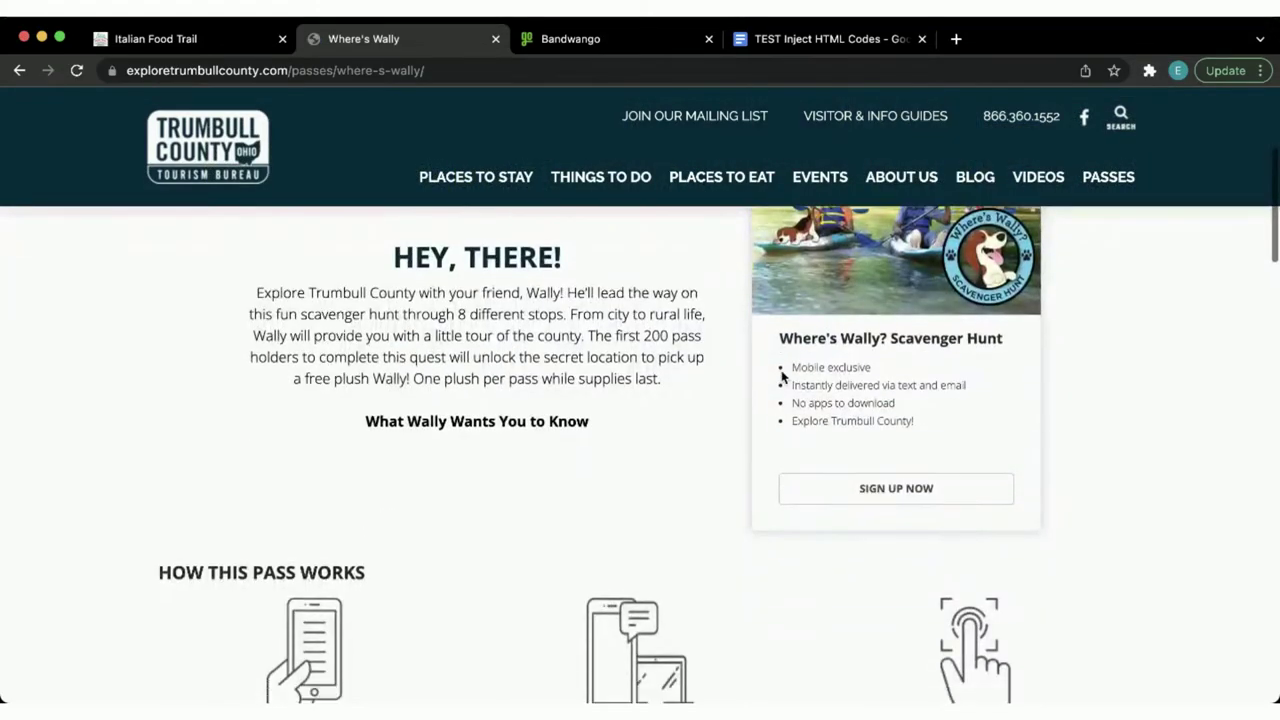
scroll(783, 375, down, 2)
mouse_move(659, 252)
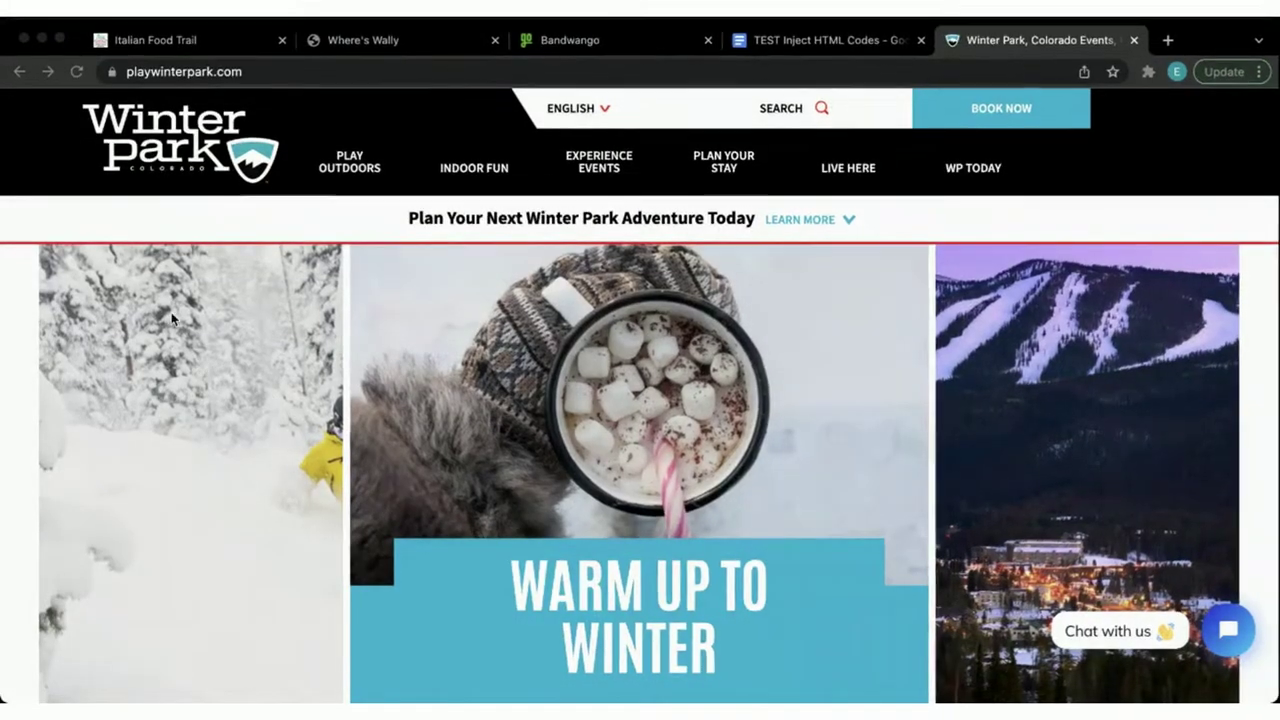
Open the Winter Park Experience Passes page from the homepage's passes panel.
scroll(735, 494, down, 3)
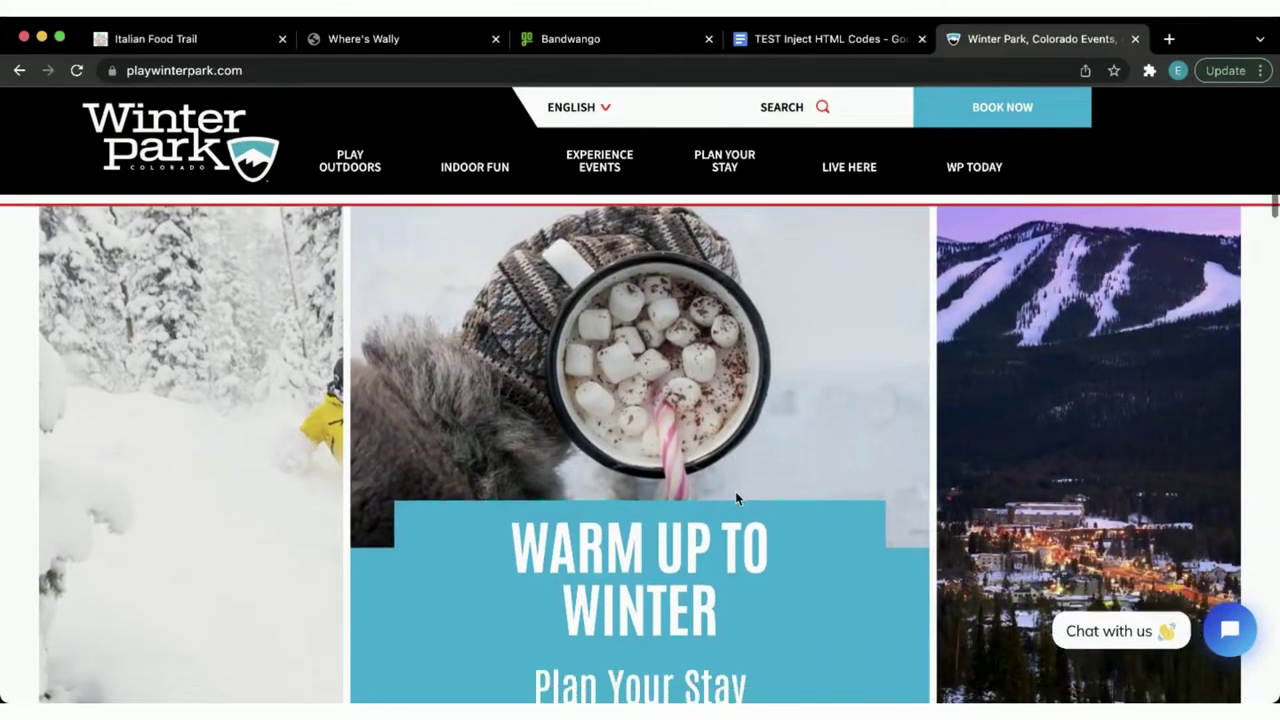
scroll(735, 491, down, 1)
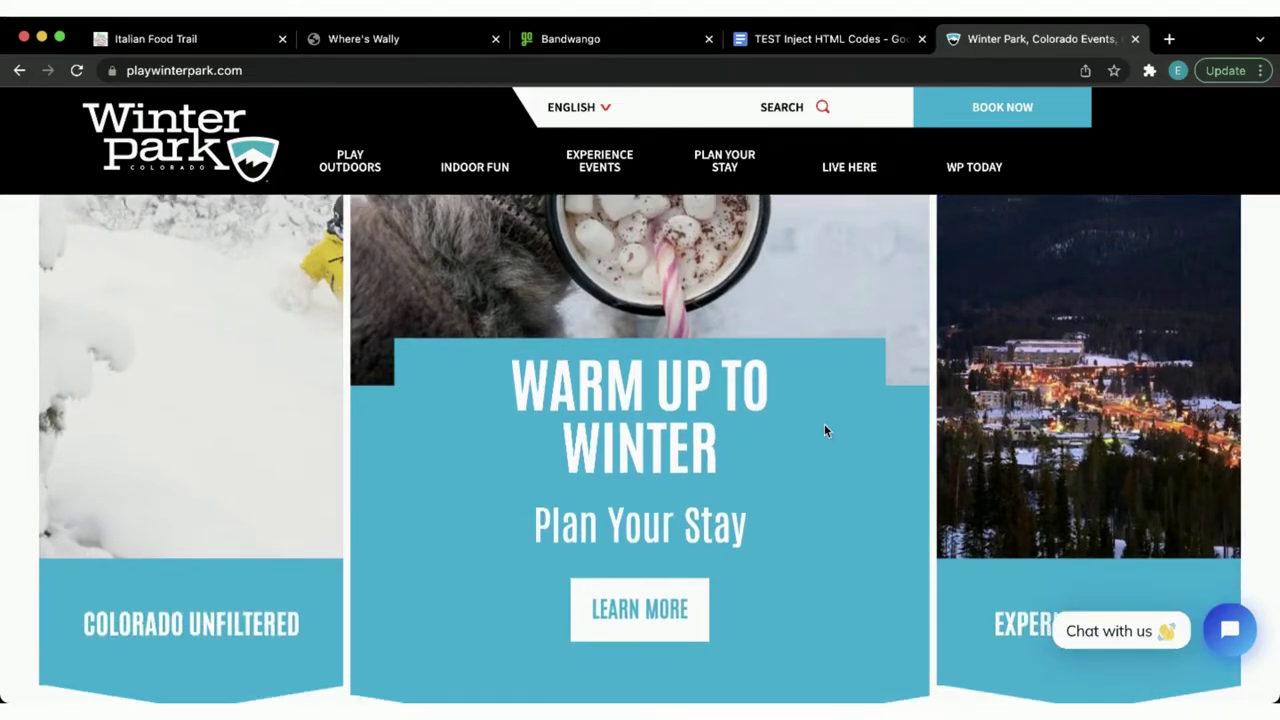
mouse_move(1066, 465)
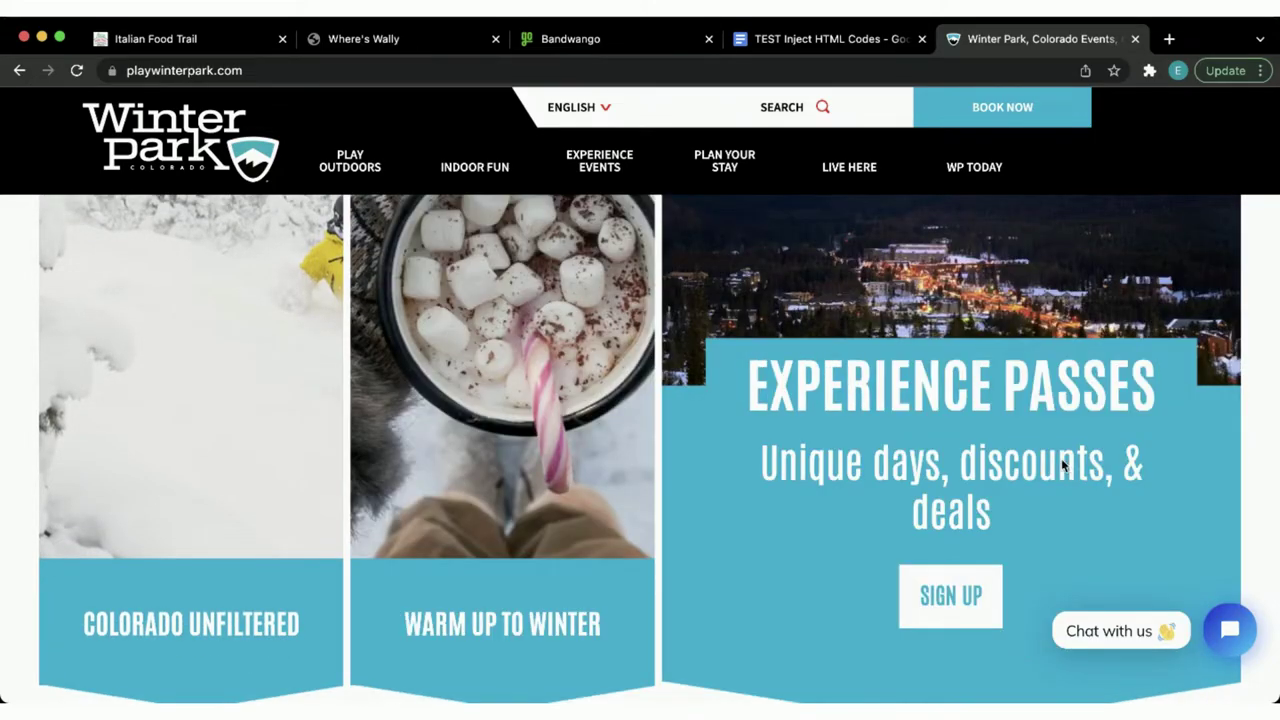
click(938, 593)
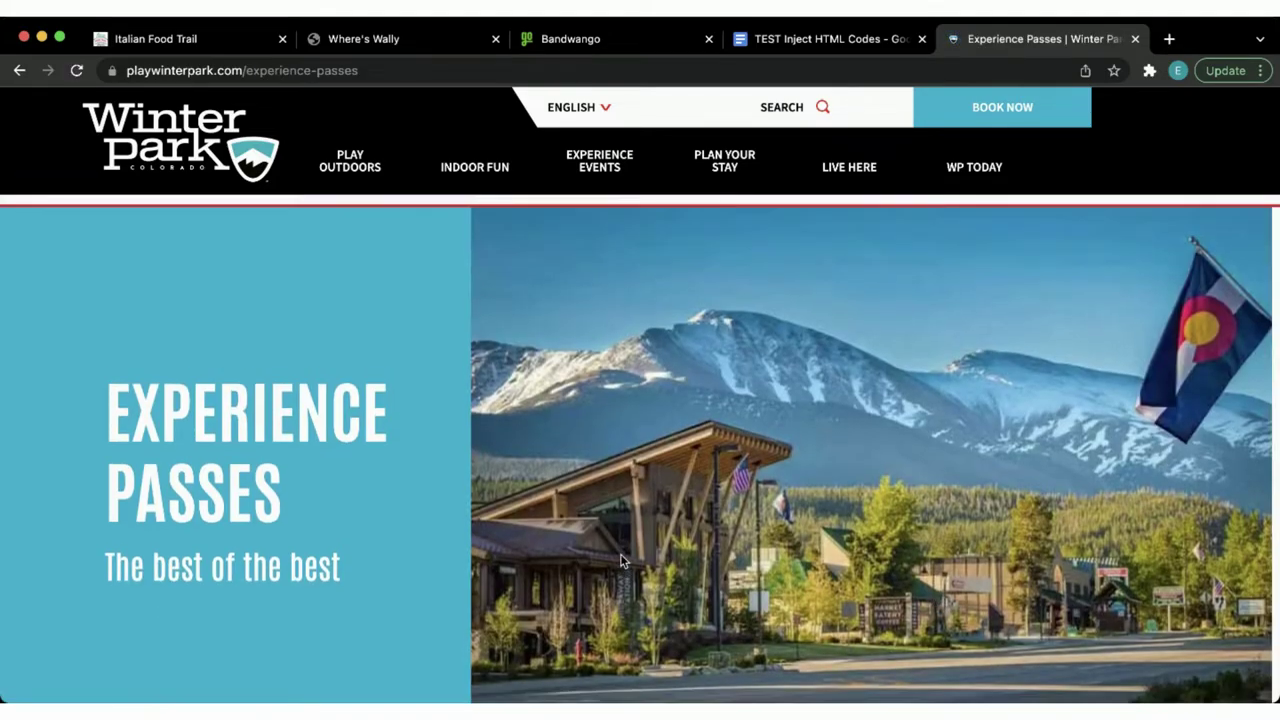
Browse the Hungry Hikers, Savings, Roam & Ride and Snow & Go cards and start Roam & Ride sign-up.
scroll(620, 553, down, 2)
scroll(620, 553, down, 10)
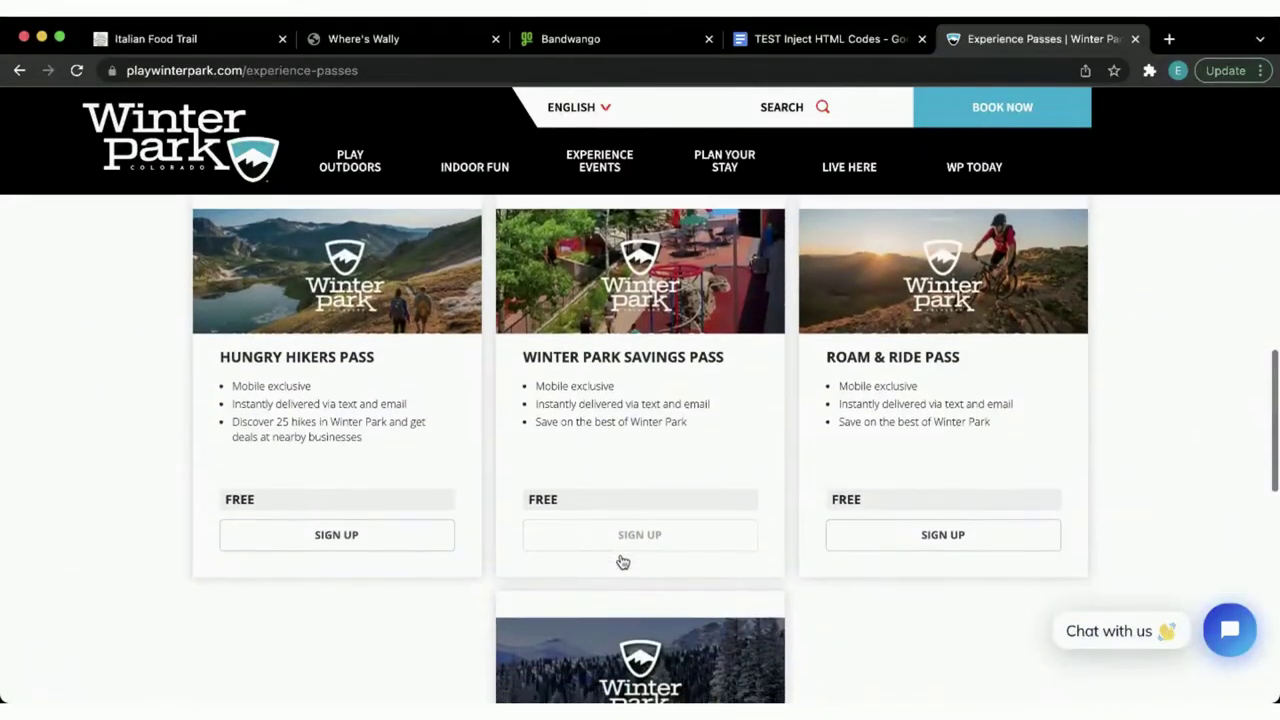
scroll(935, 450, down, 3)
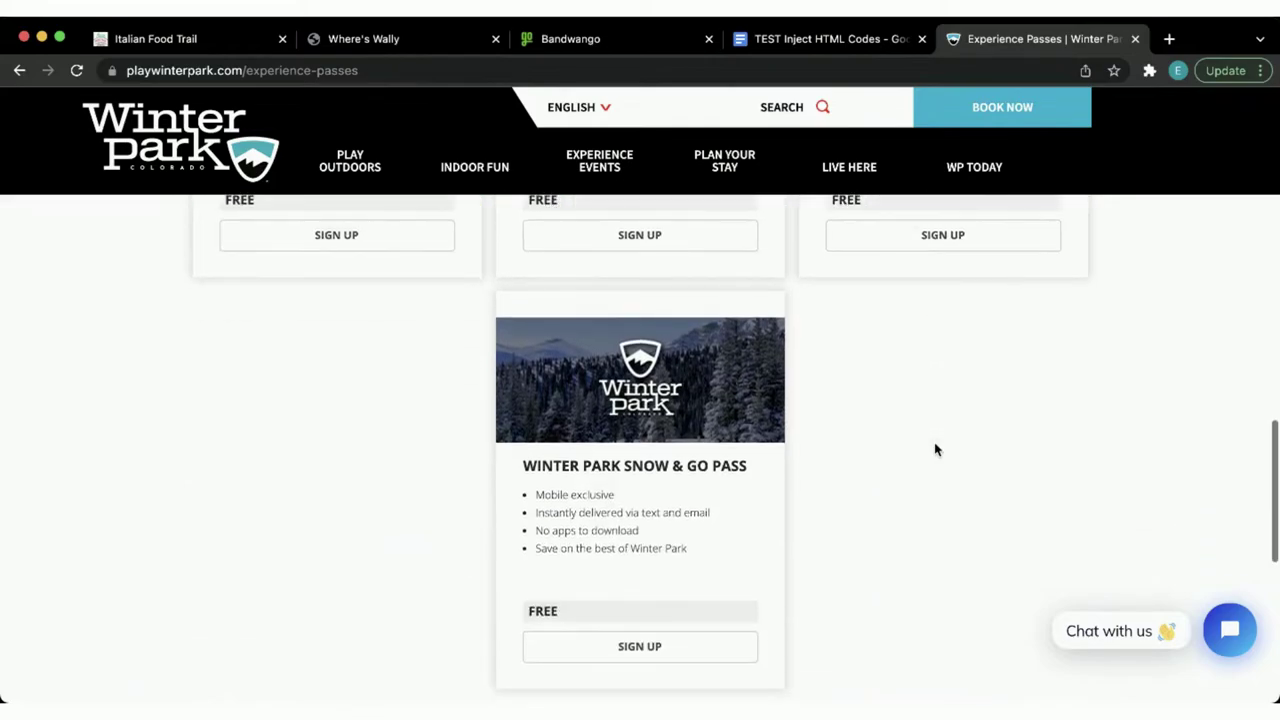
scroll(935, 450, up, 4)
scroll(935, 450, up, 1)
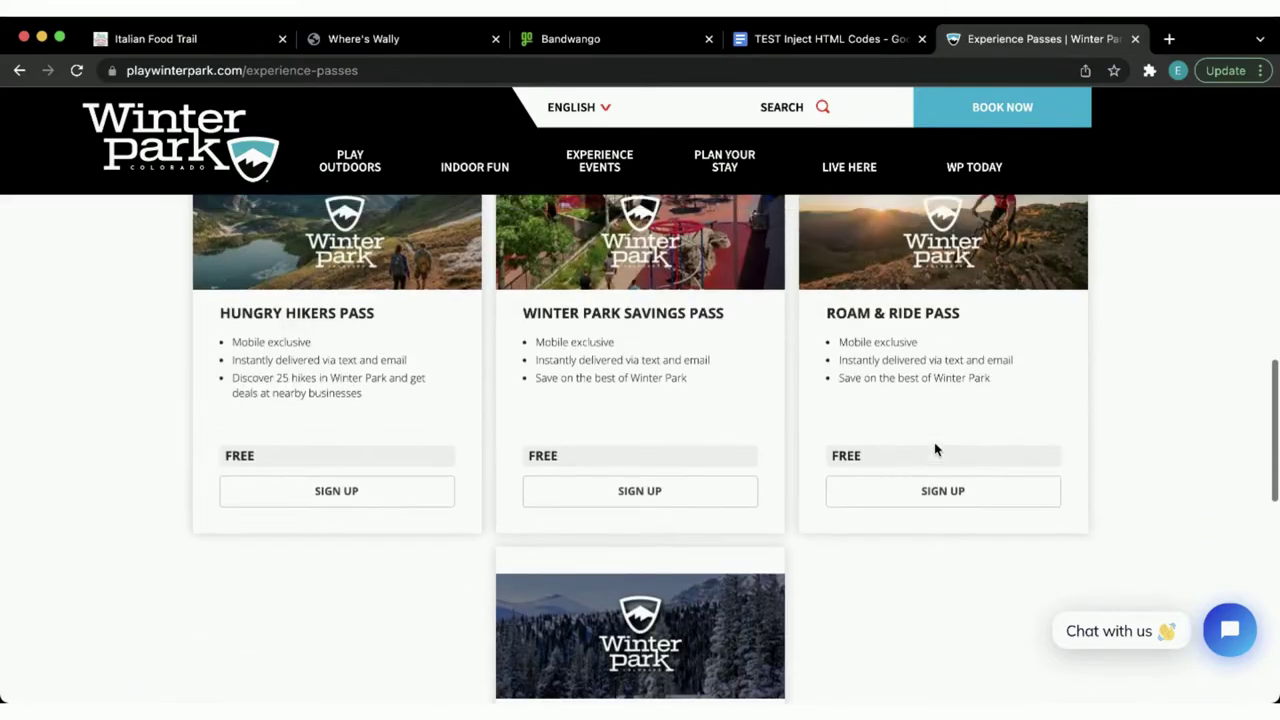
click(937, 560)
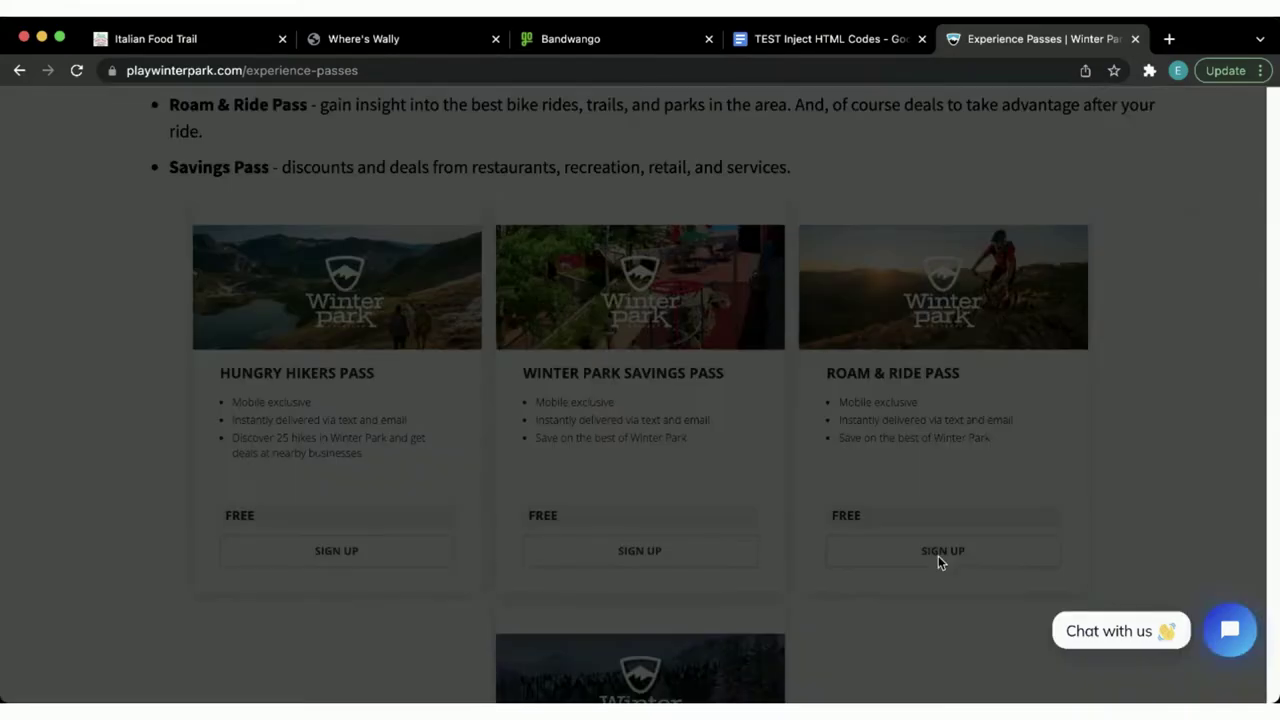